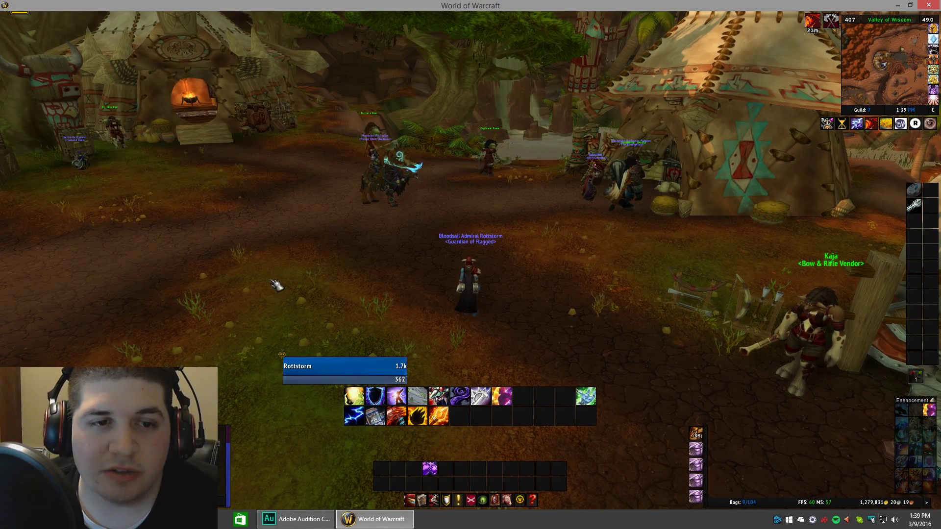
Step: Switch to the browser and load tradeskillmaster.com
key("alt+Tab")
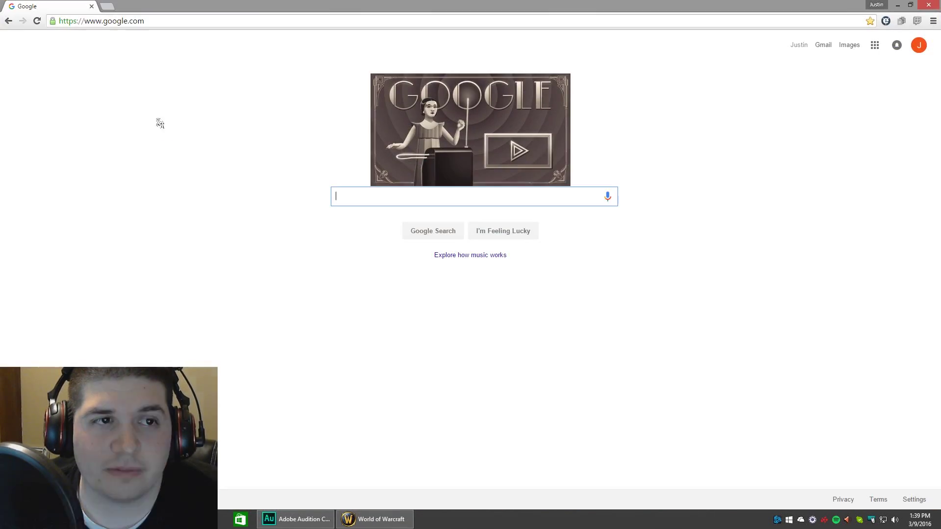
left_click(140, 21)
type("tradeskillmaster.com")
key("Return")
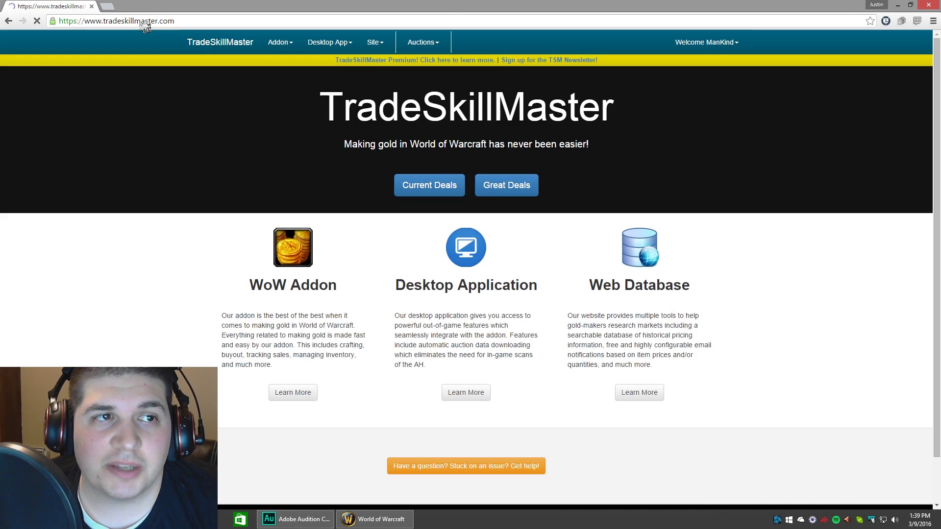
Step: Open the site's Group Maker page and place the cursor in its empty item-links box
left_click(375, 42)
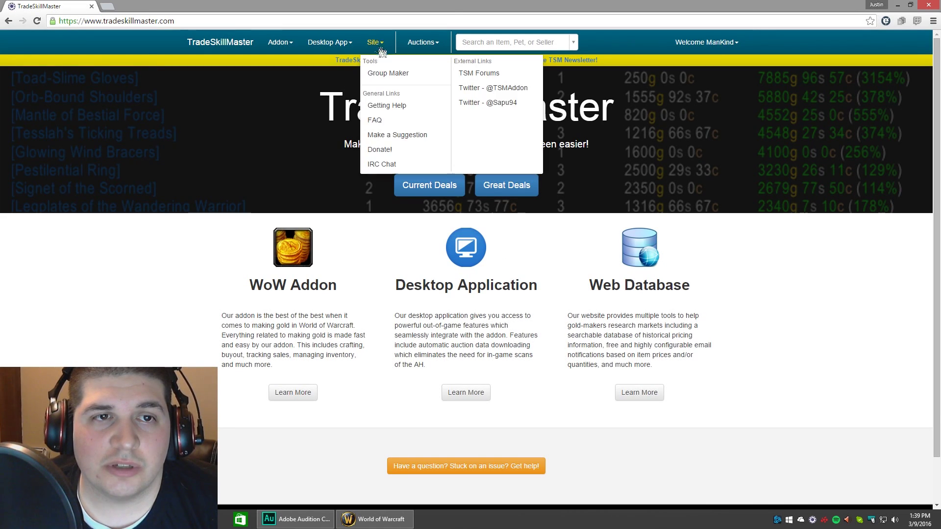
left_click(377, 75)
scroll(334, 117, "down", 1)
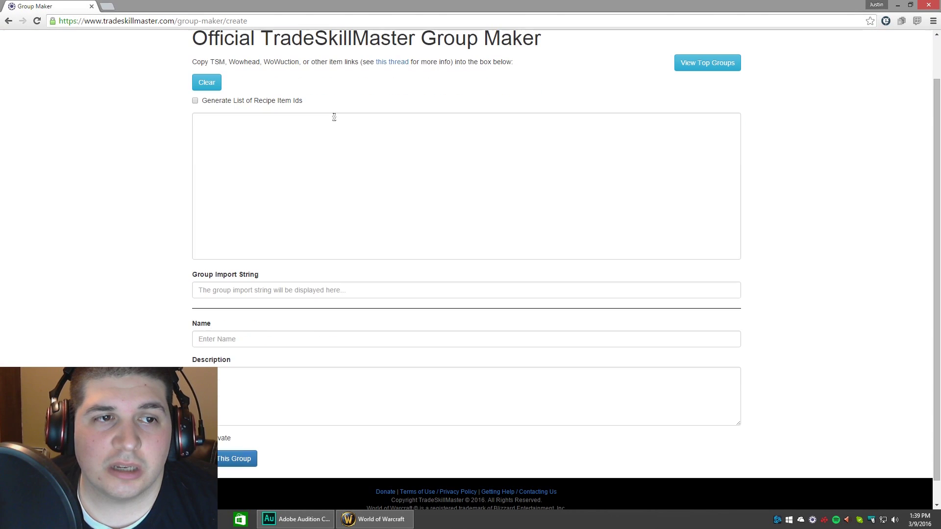
scroll(276, 194, "up", 1)
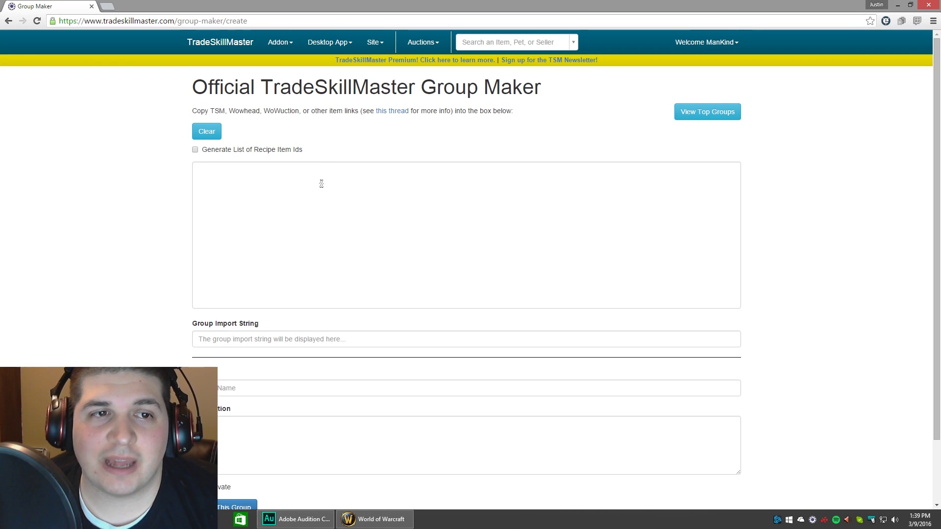
left_click(336, 188)
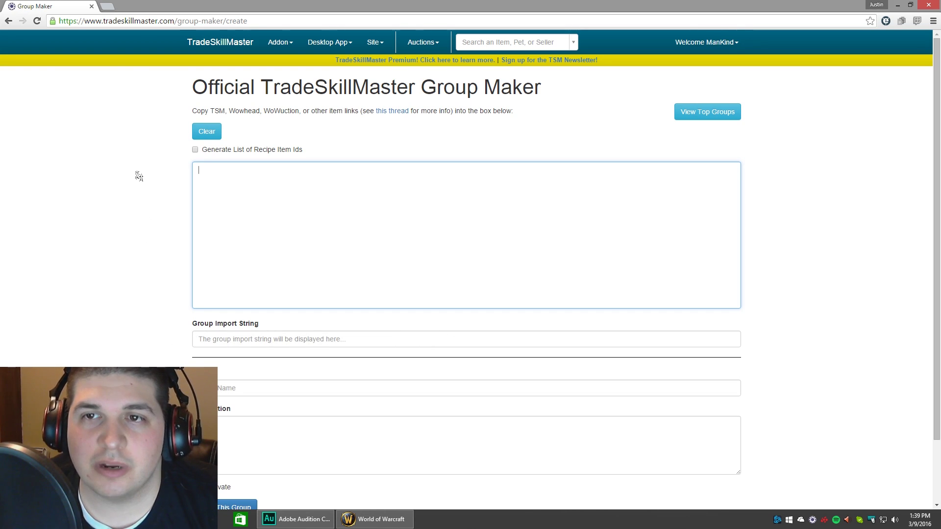
Step: In a new tab, open Wowhead's Ground Mount Items listing via Database > Items > Mounts > Ground
left_click(115, 10)
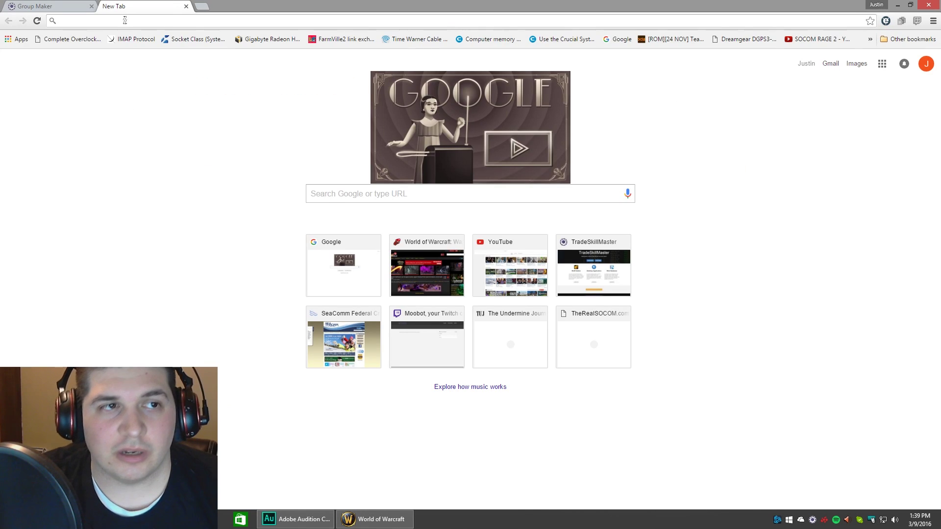
type("www")
key("Return")
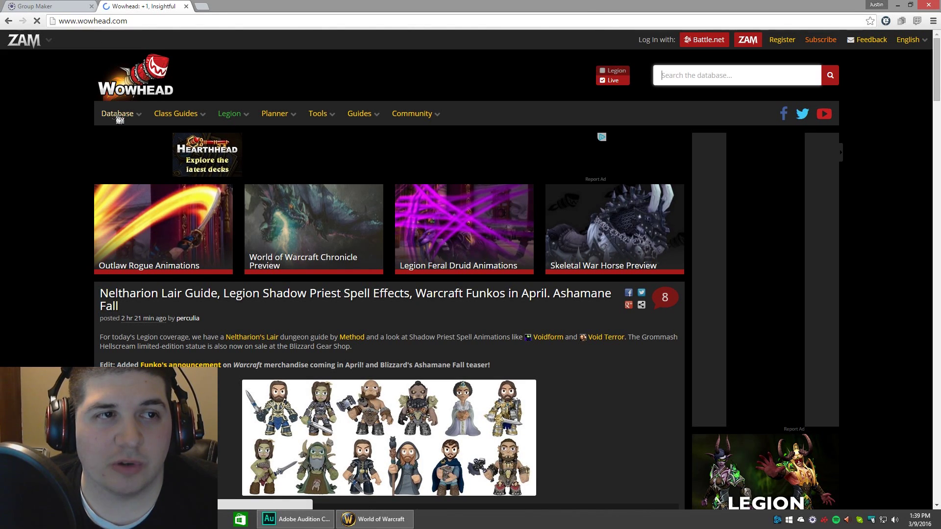
mouse_move(119, 119)
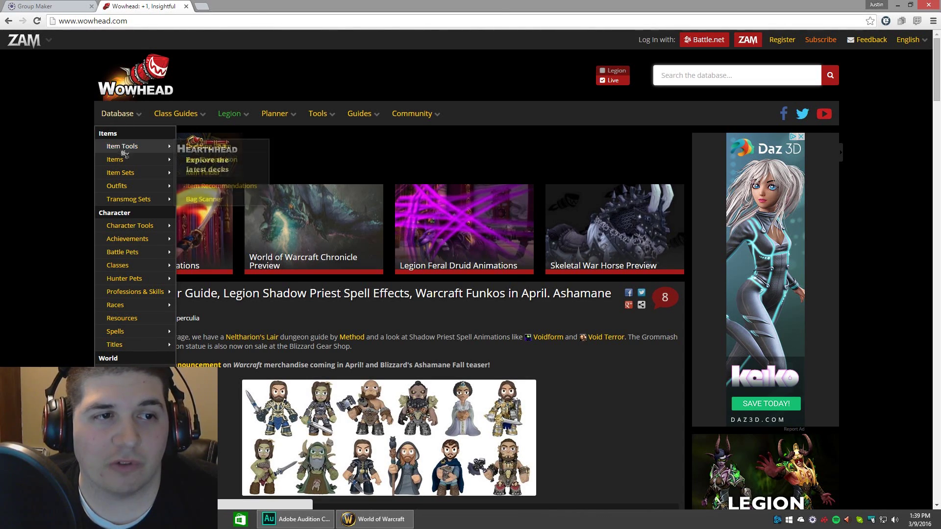
mouse_move(127, 163)
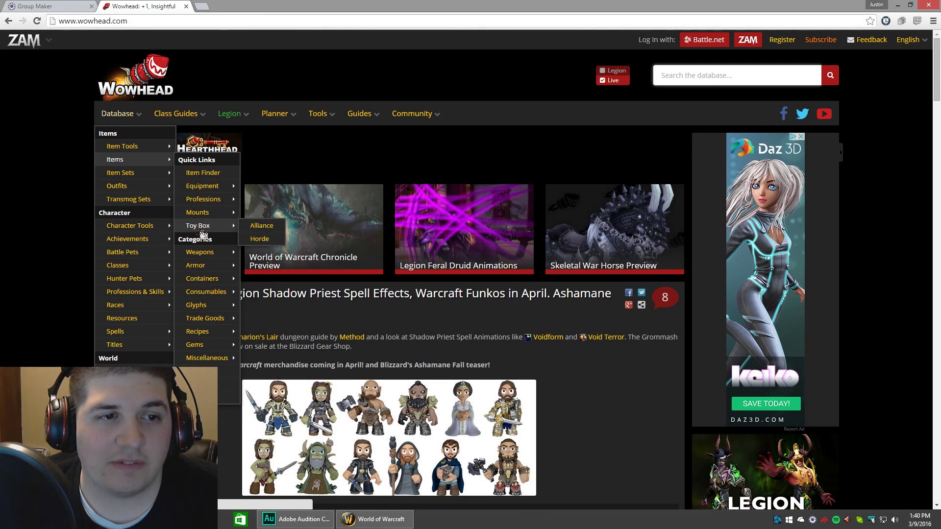
mouse_move(204, 285)
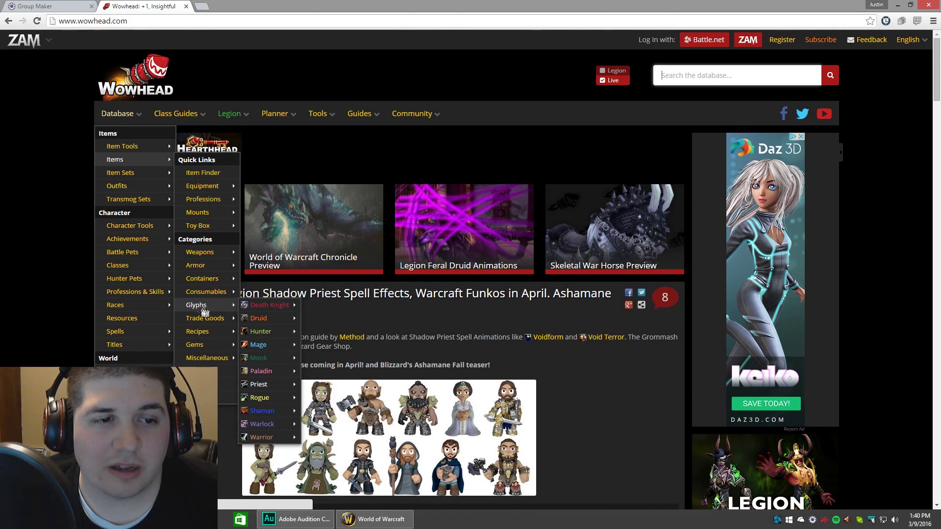
mouse_move(211, 324)
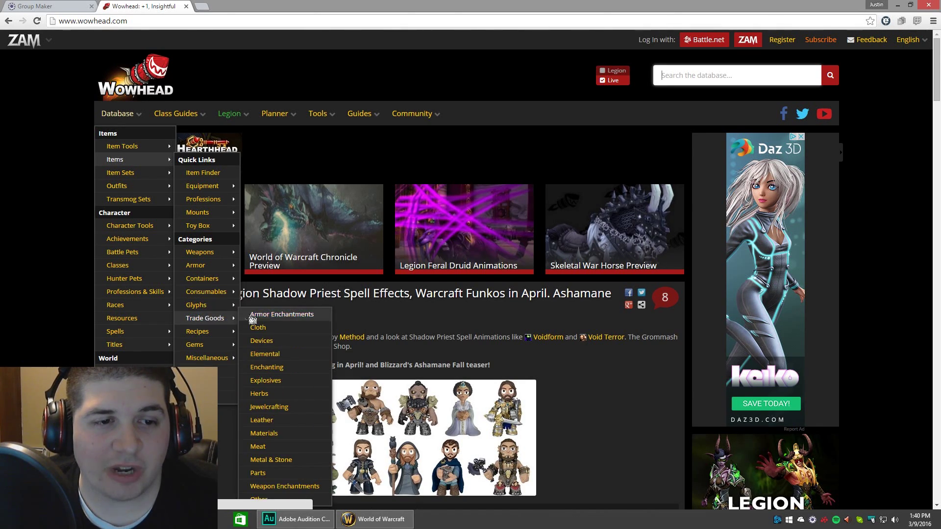
mouse_move(204, 261)
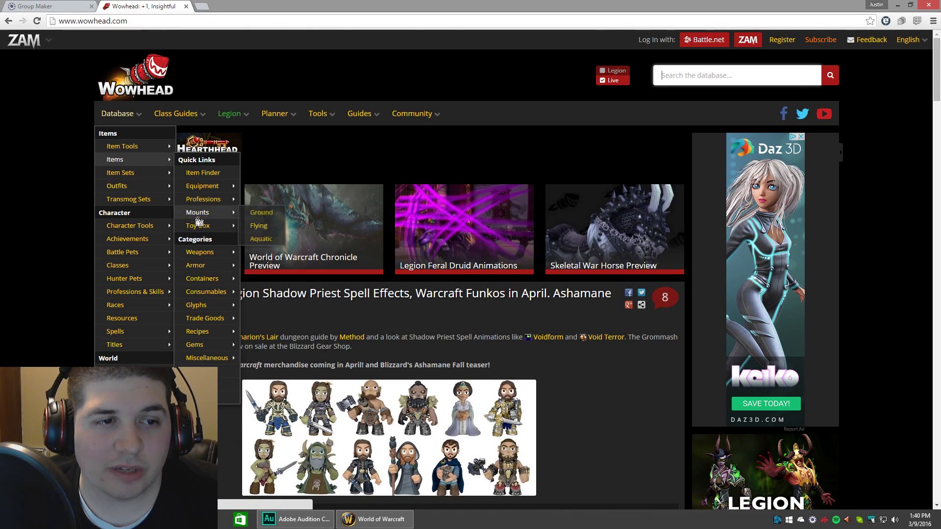
mouse_move(202, 215)
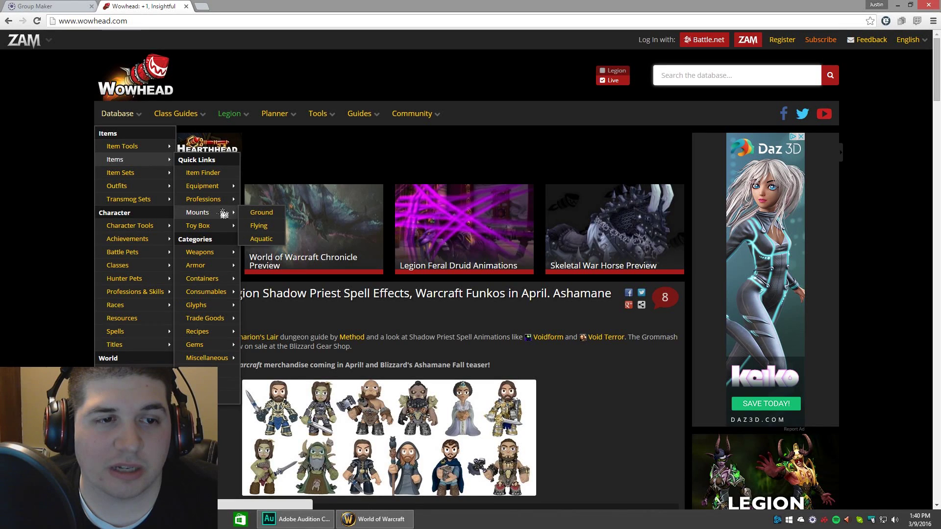
left_click(261, 216)
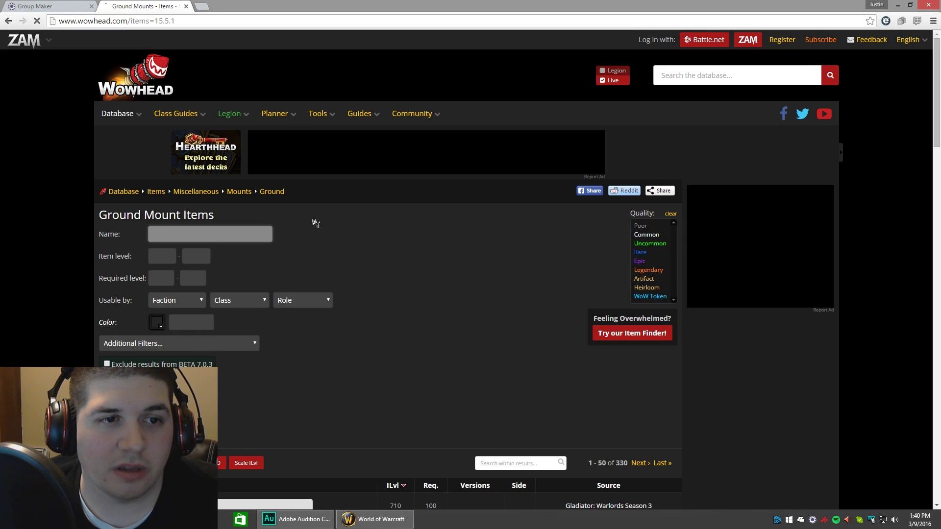
Step: Filter ground mounts to exclude BETA 7.0.3 and keep only items with Binds when picked up set to No
scroll(385, 229, "down", 1)
scroll(385, 229, "down", 1)
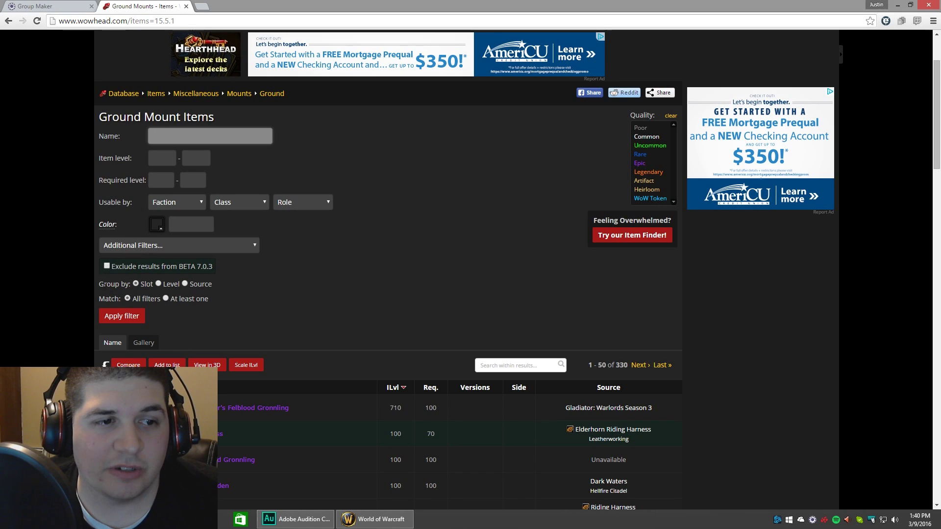
left_click(107, 267)
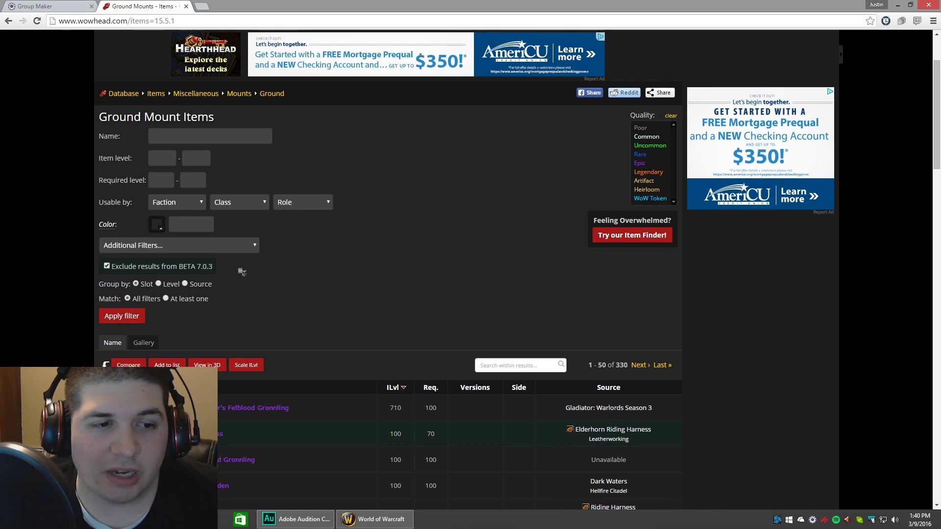
left_click(253, 250)
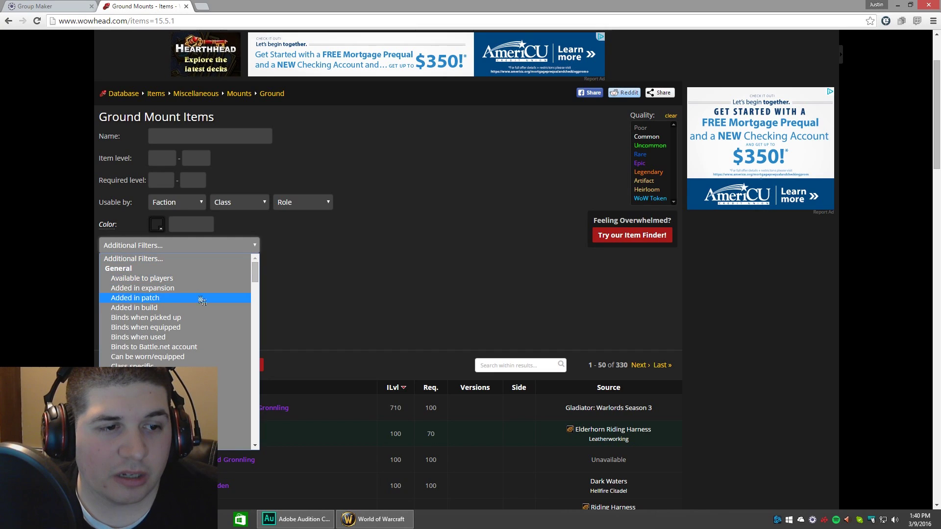
left_click(139, 318)
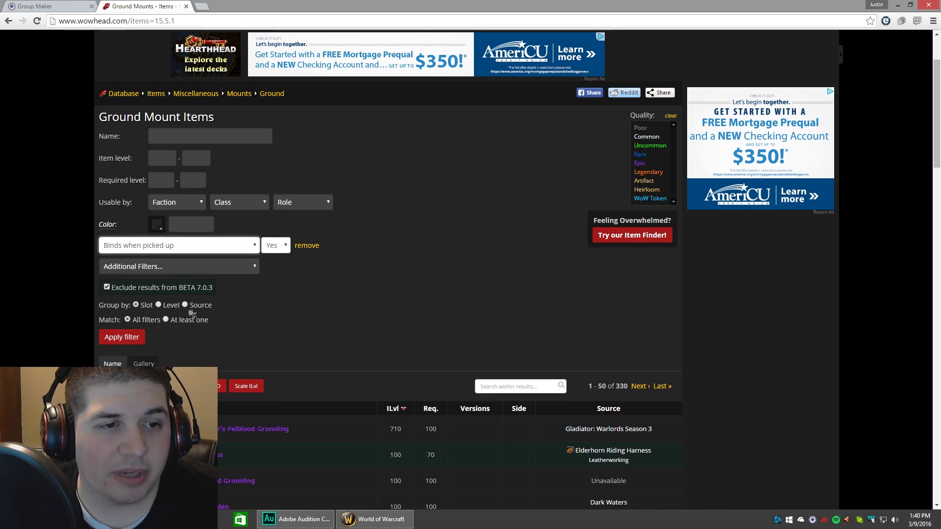
left_click(275, 245)
left_click(274, 268)
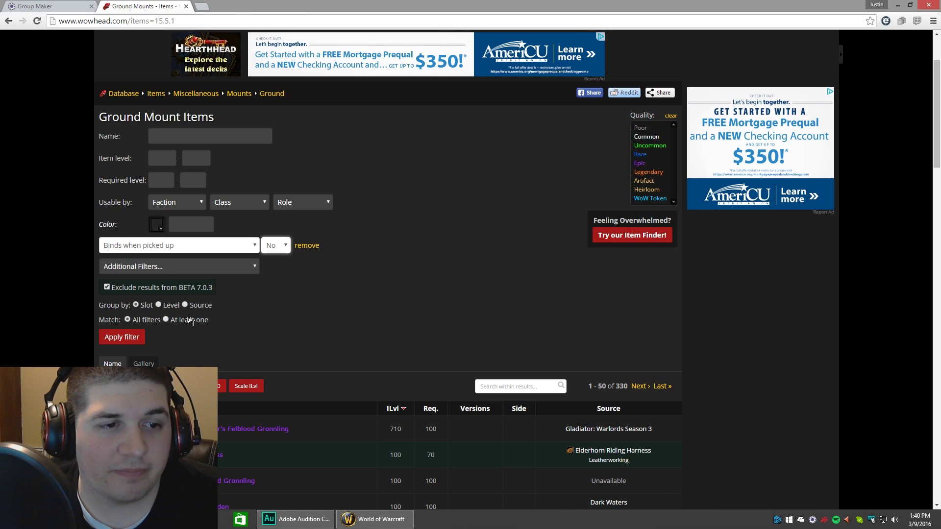
left_click(118, 339)
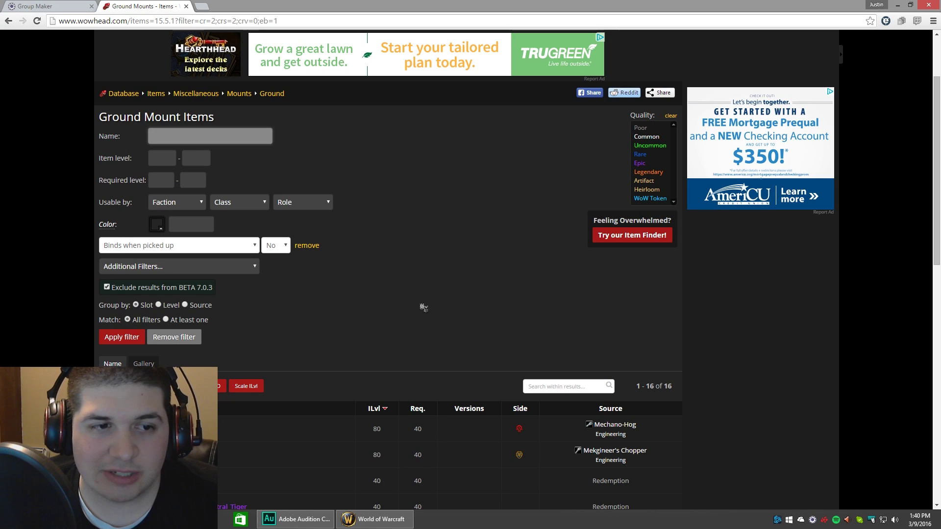
scroll(341, 250, "down", 1)
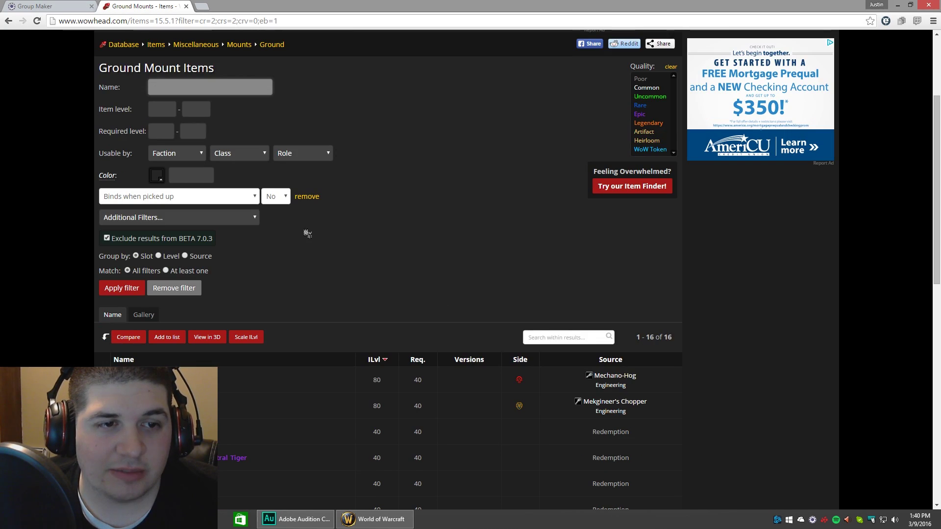
left_click(235, 218)
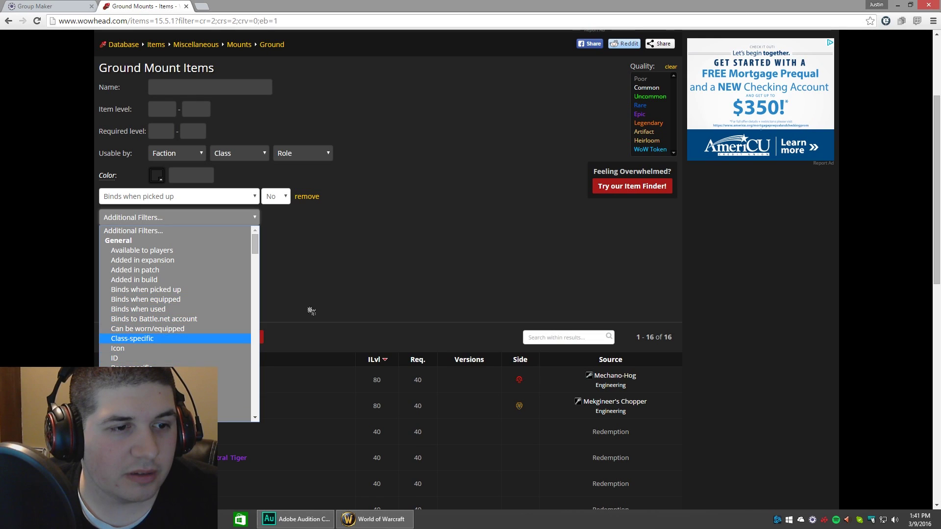
Step: Select the 16 filtered ground mount rows from the table header down and copy them
left_click(390, 266)
scroll(390, 266, "down", 5)
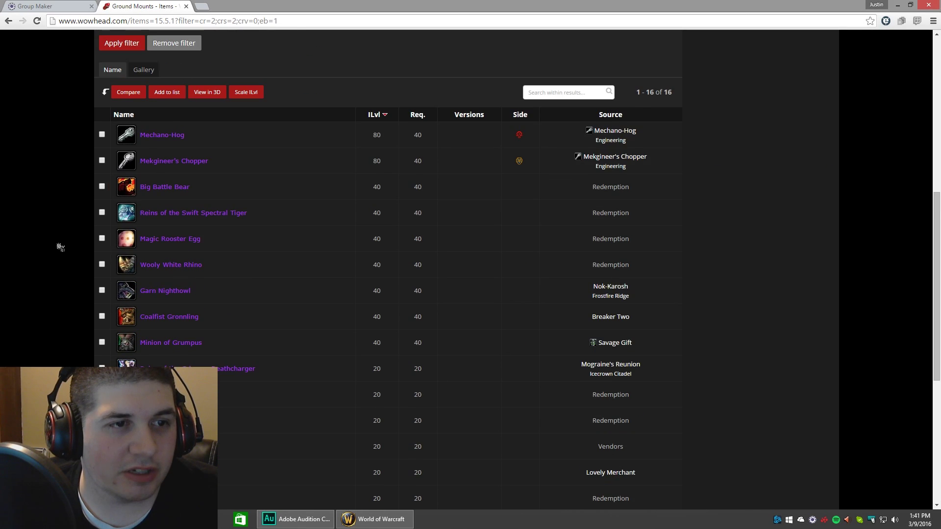
scroll(60, 248, "down", 1)
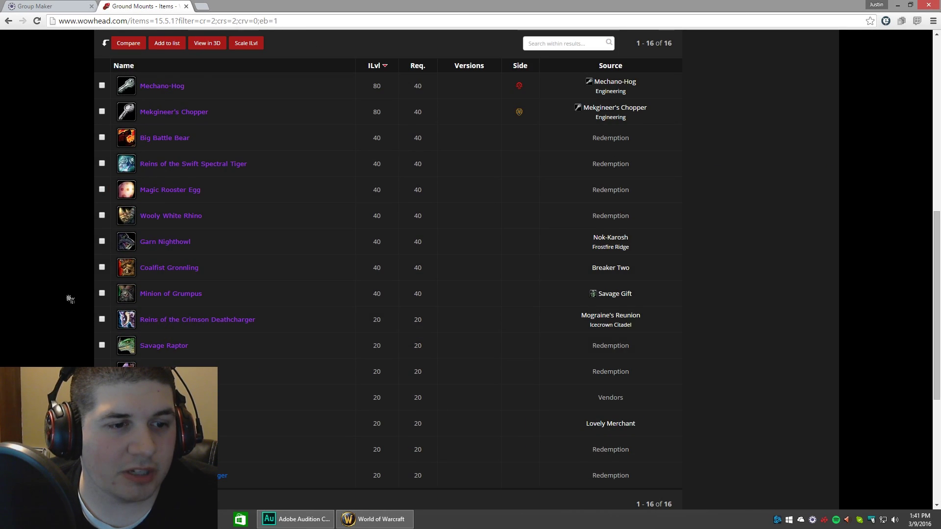
scroll(70, 299, "down", 3)
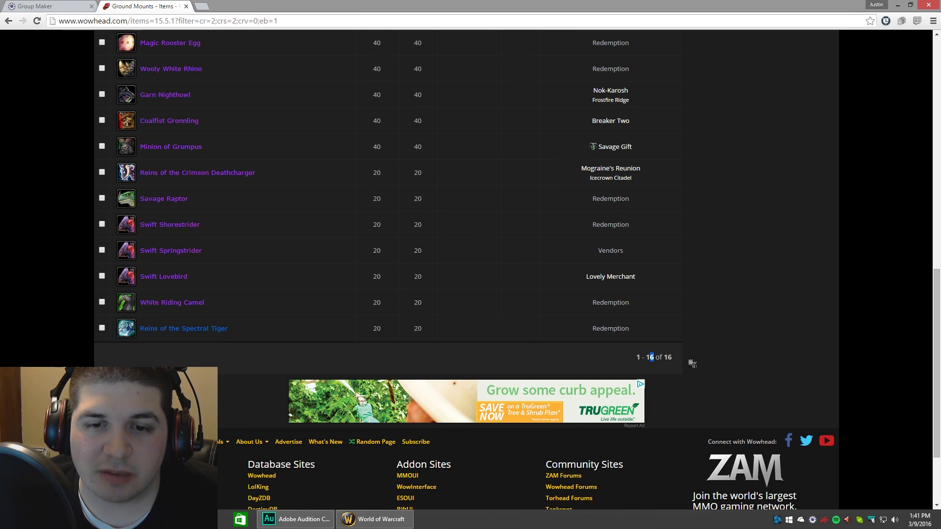
scroll(703, 313, "up", 6)
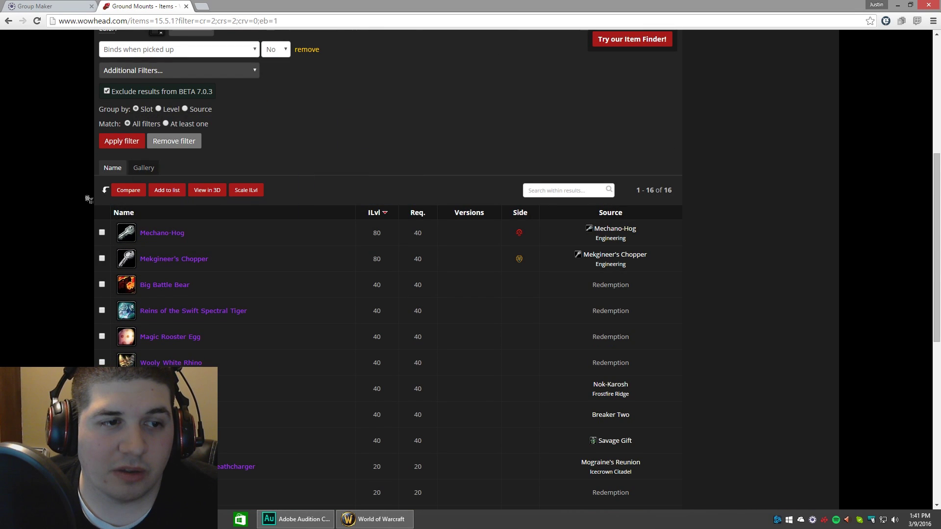
left_click_drag(87, 212, 668, 238)
scroll(667, 244, "down", 8)
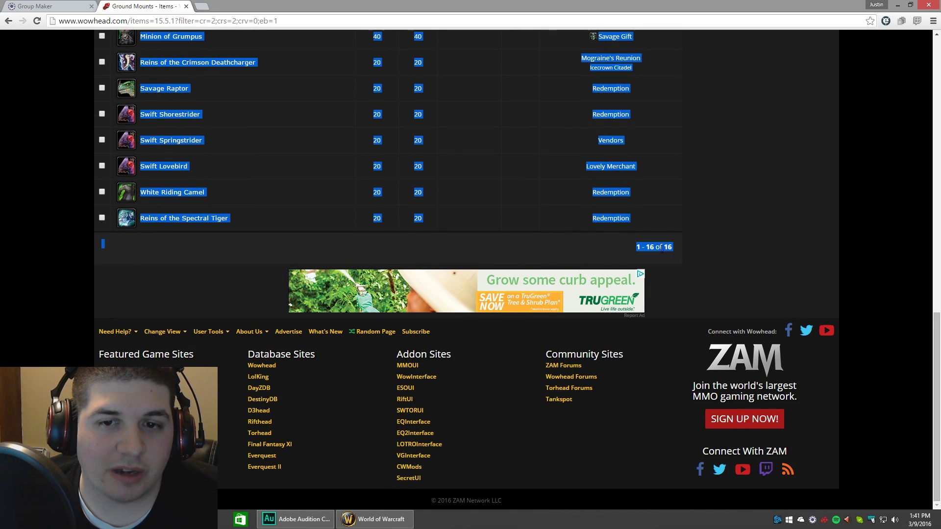
right_click(660, 249)
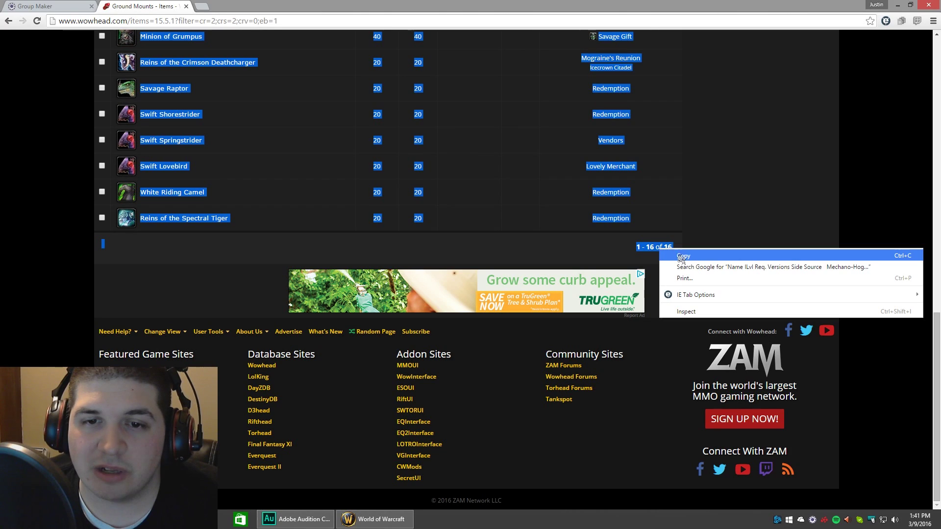
left_click(681, 255)
Step: Paste the ground mount table into Group Maker and copy the generated import string
left_click(58, 8)
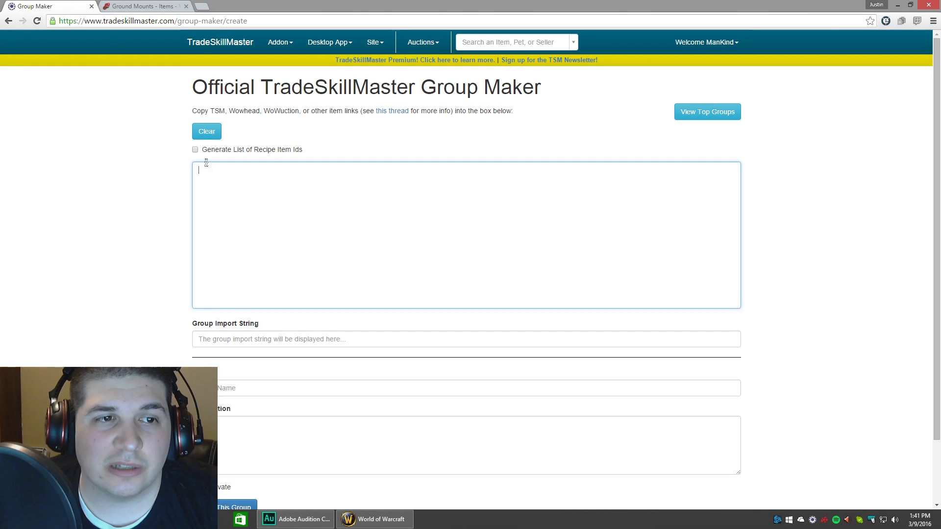
right_click(293, 196)
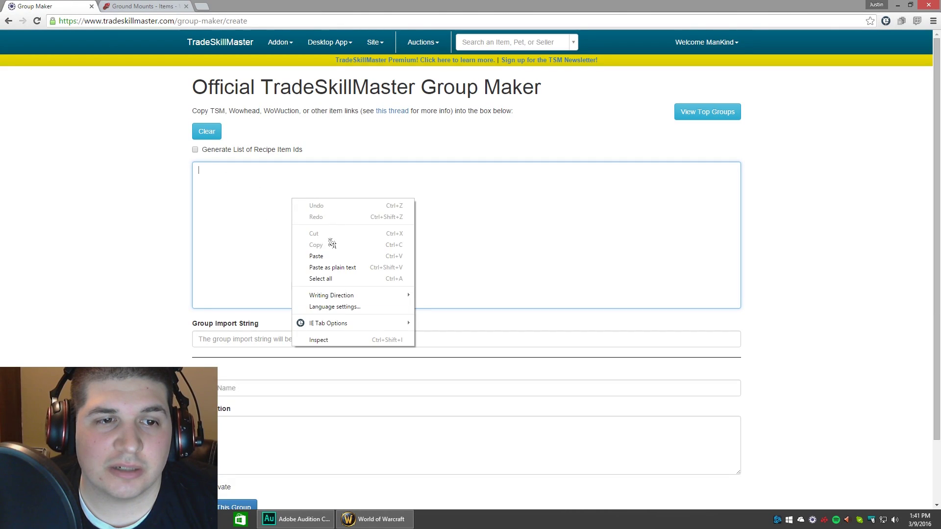
left_click(326, 255)
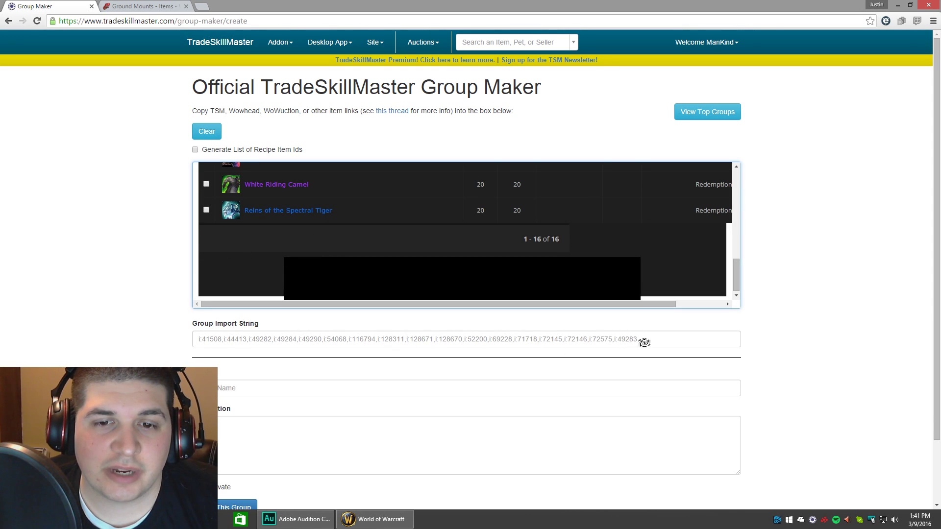
left_click_drag(645, 340, 204, 338)
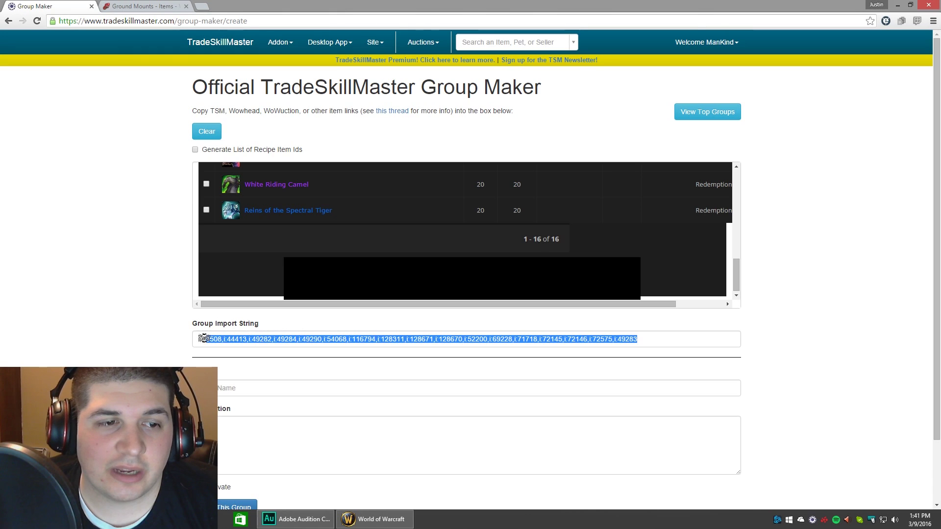
right_click(197, 340)
left_click(237, 346)
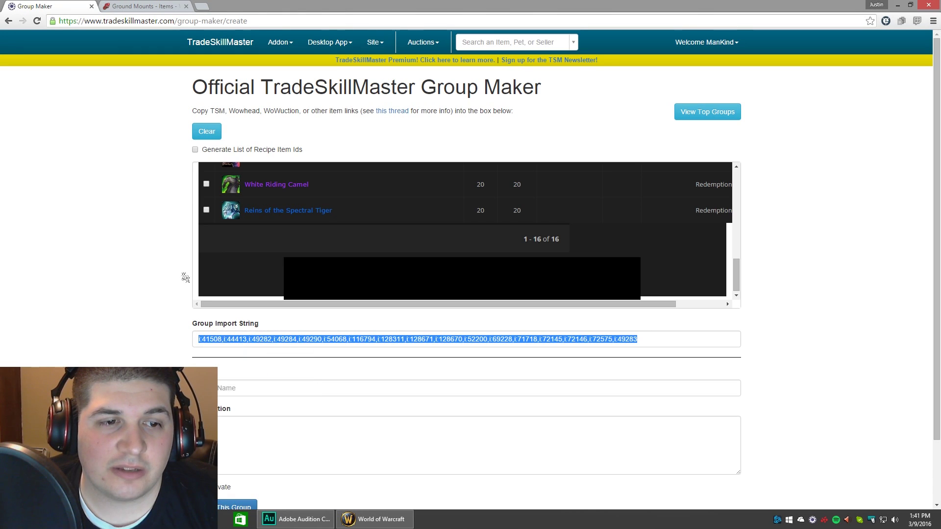
left_click(373, 518)
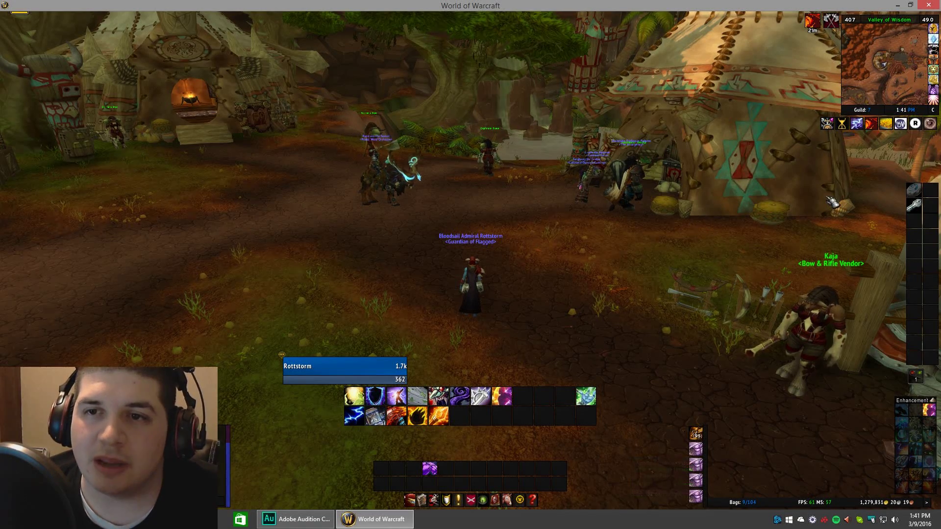
Step: Create a new TSM group named Mounts on the Groups page
left_click(902, 126)
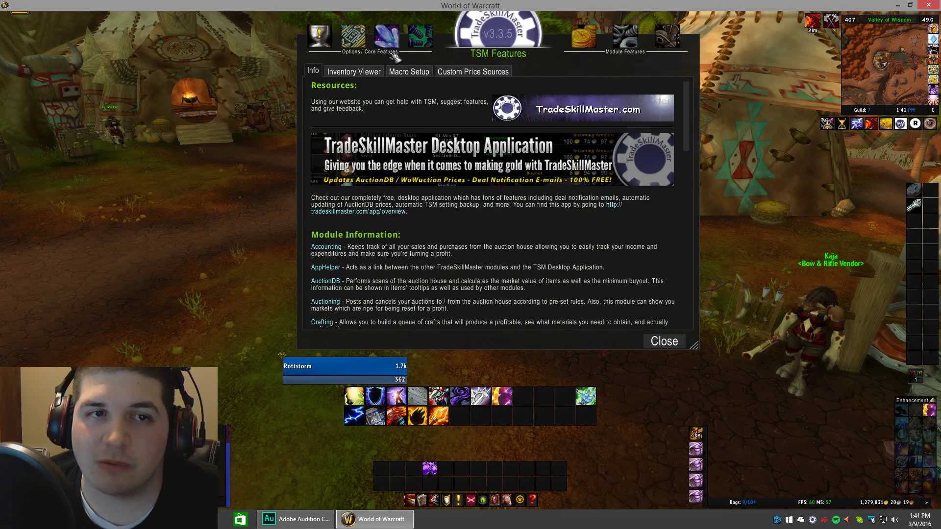
left_click(386, 35)
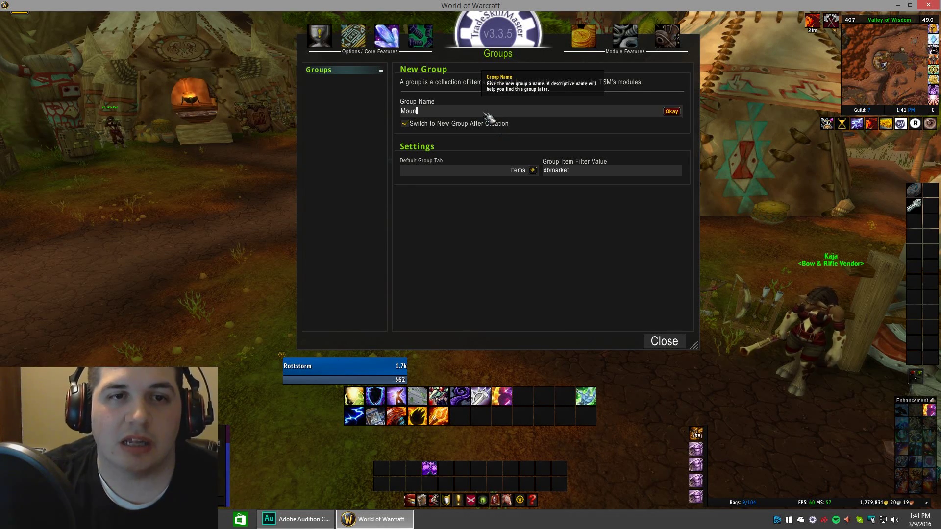
key("Return")
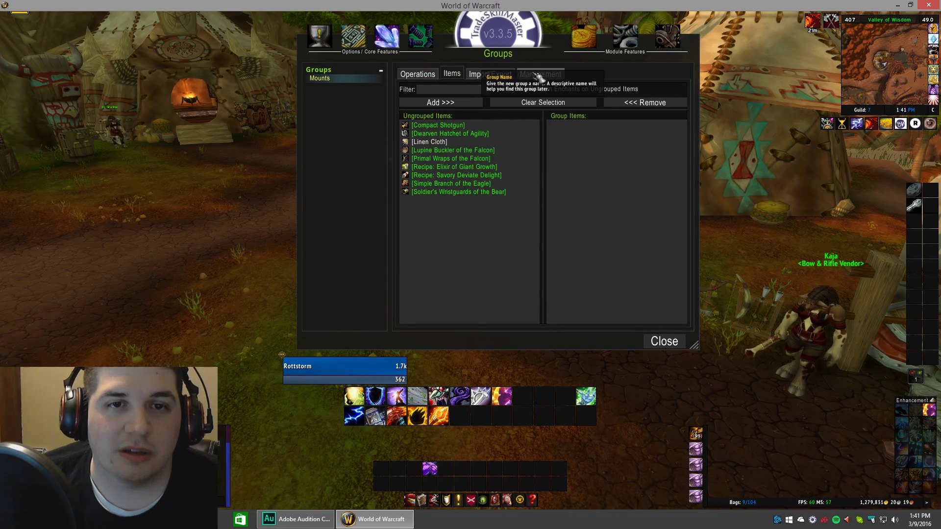
Step: Add Ground, Flying and Aquatic subgroups under Mounts and select Ground
left_click(439, 187)
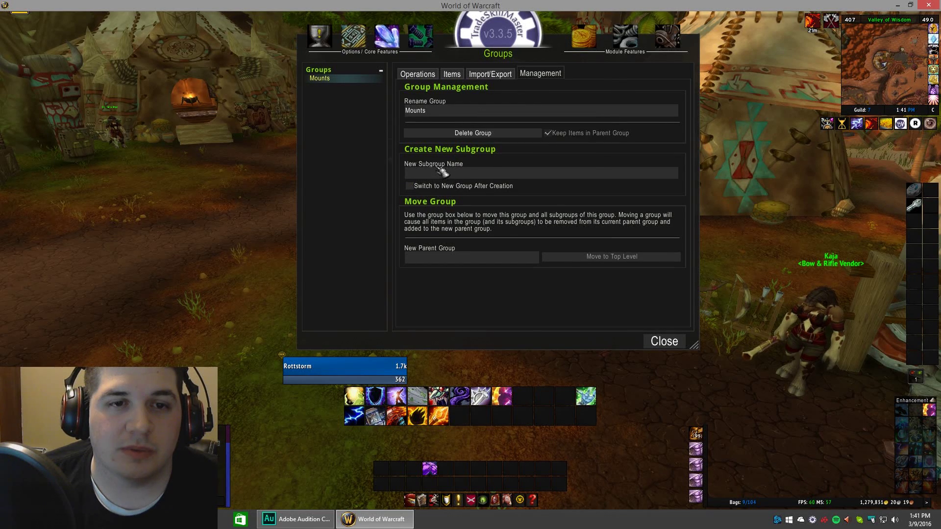
left_click(435, 174)
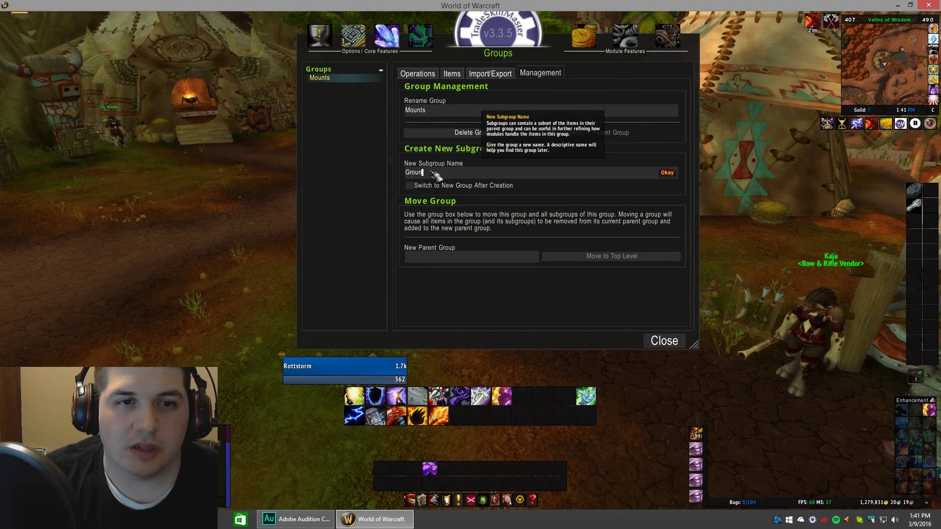
type("Ground")
key("Return")
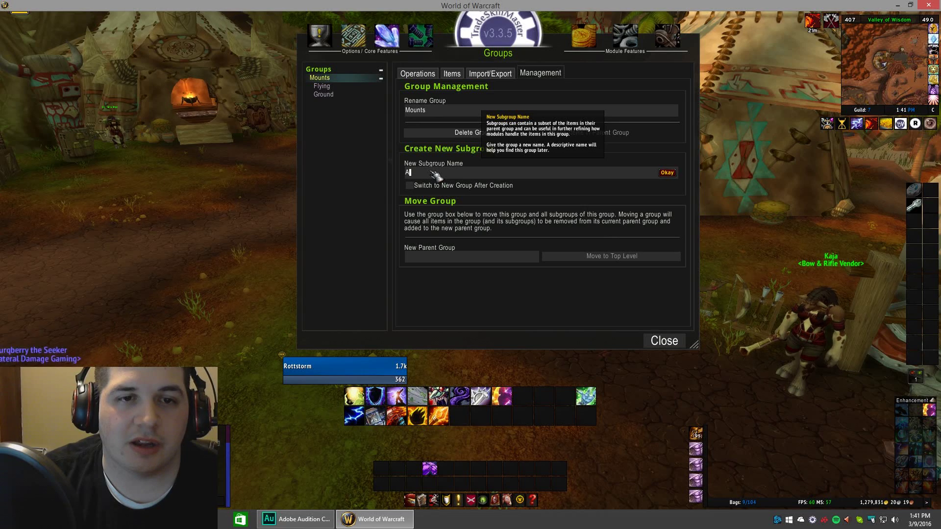
type("Aquatic")
key("Return")
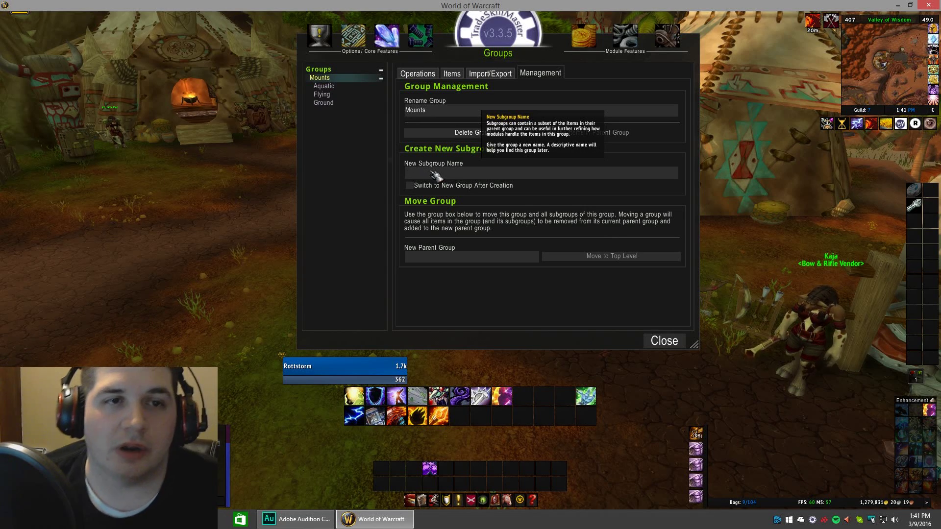
left_click(375, 103)
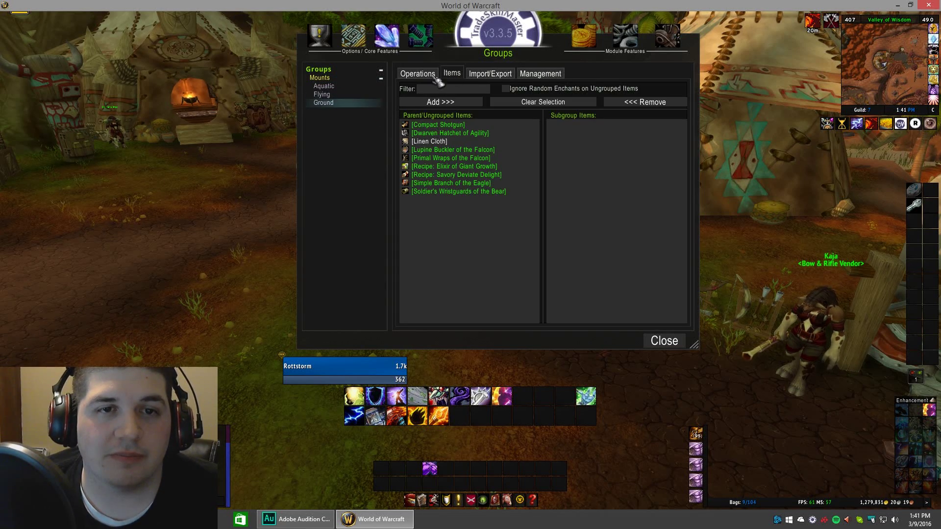
Step: Import the copied string into the Ground subgroup, adding its 16 ground mounts
left_click(496, 74)
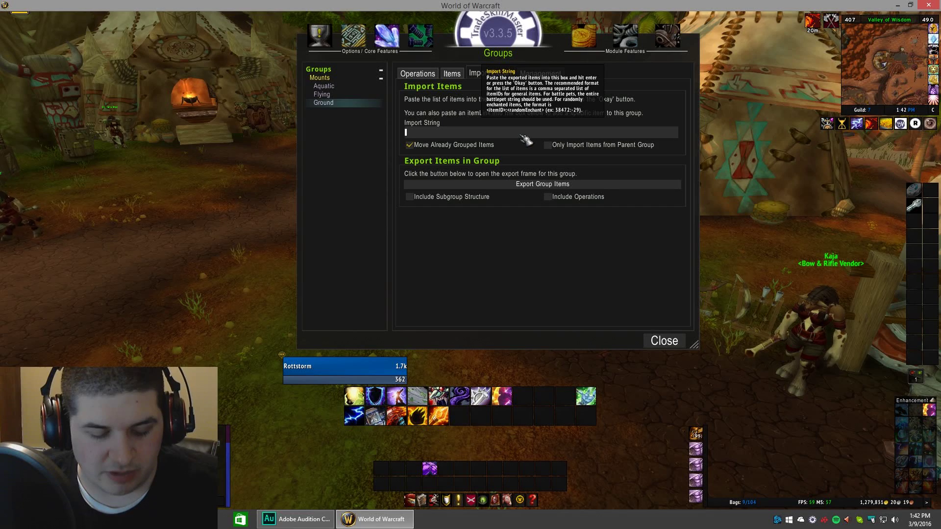
key("ctrl+v")
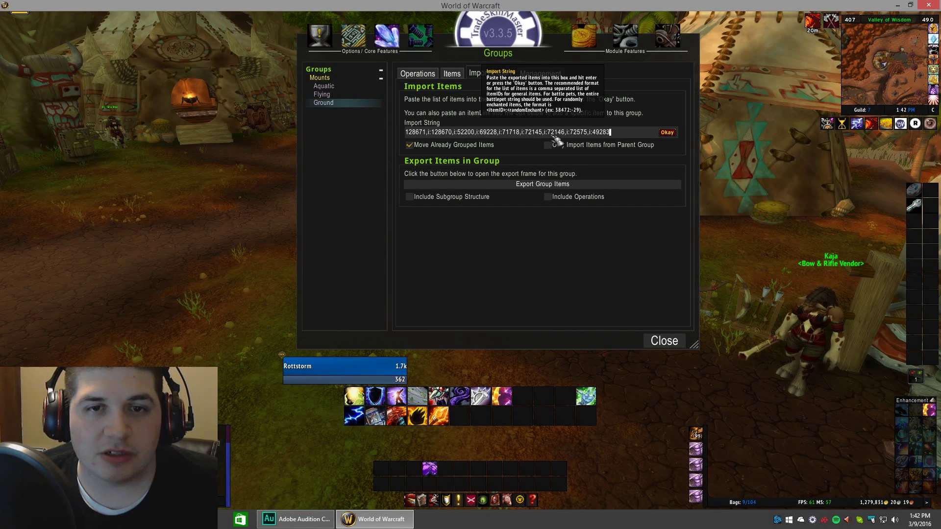
left_click(667, 133)
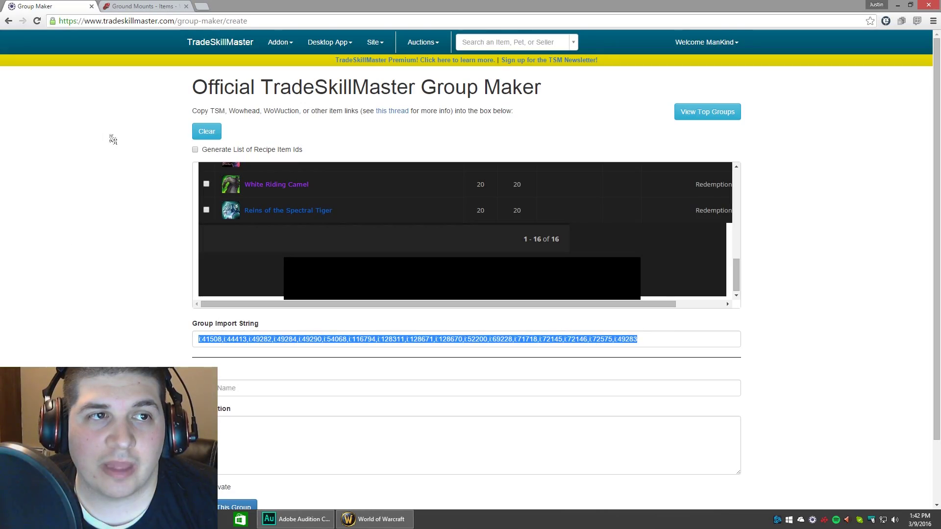
Step: Clear the Group Maker item box for the next mount list
left_click(209, 133)
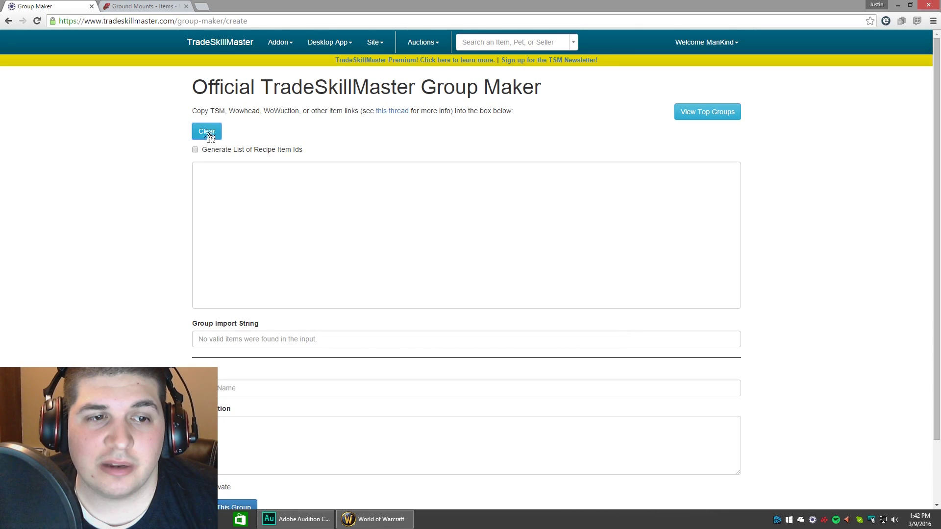
Step: In the Wowhead tab, switch the mount listing from Ground to Flying
left_click(140, 6)
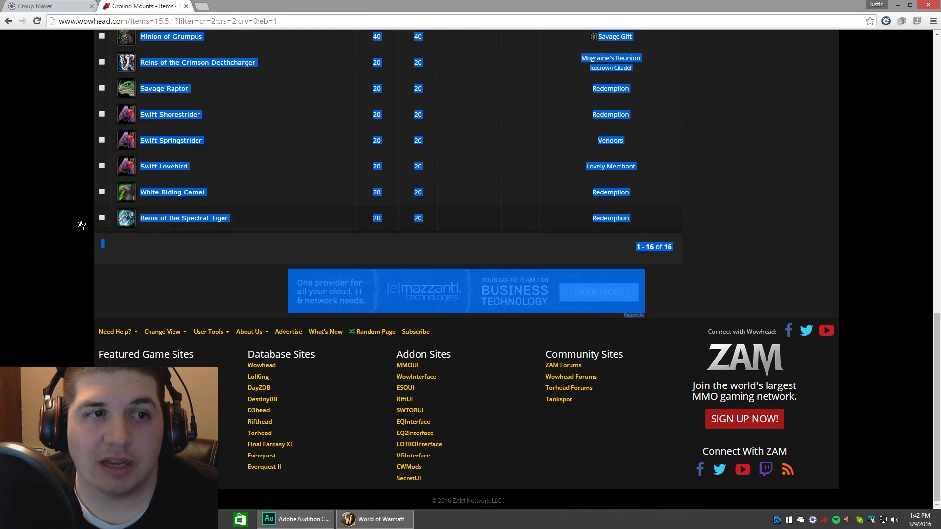
scroll(76, 207, "up", 10)
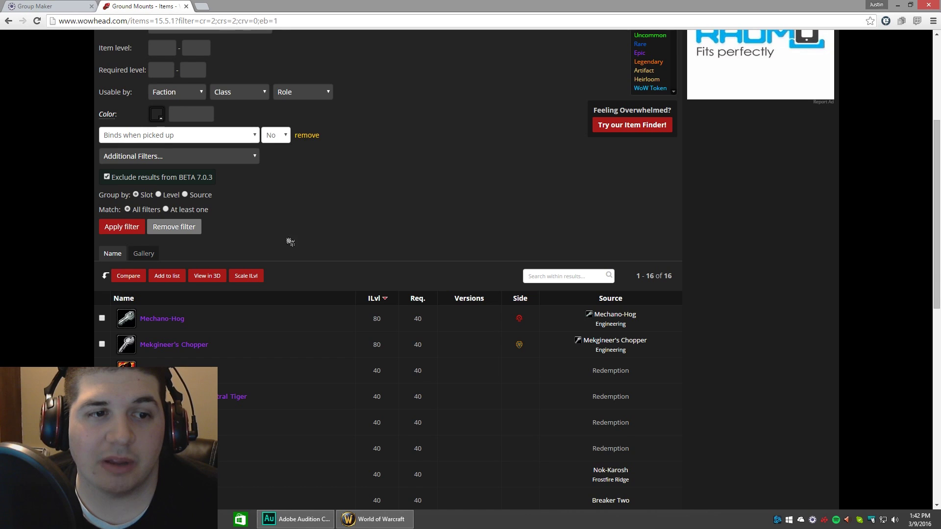
scroll(290, 241, "up", 4)
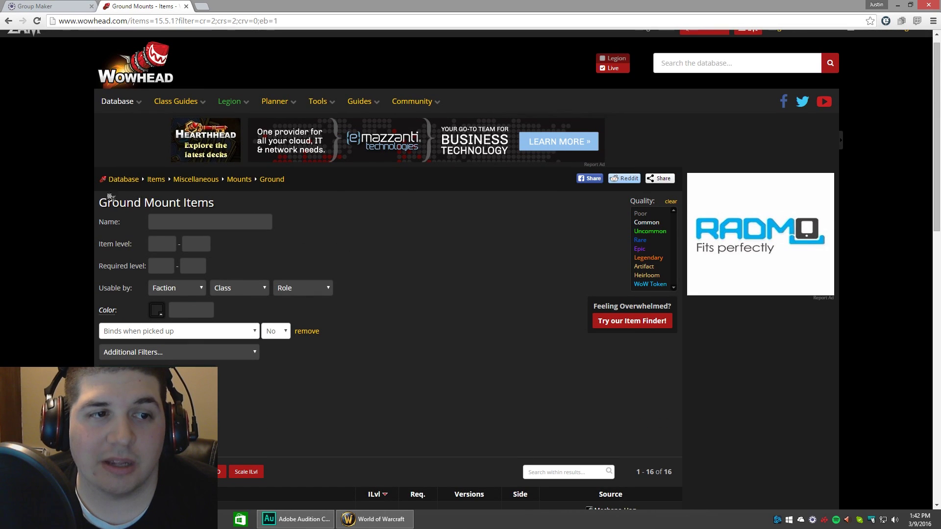
mouse_move(214, 183)
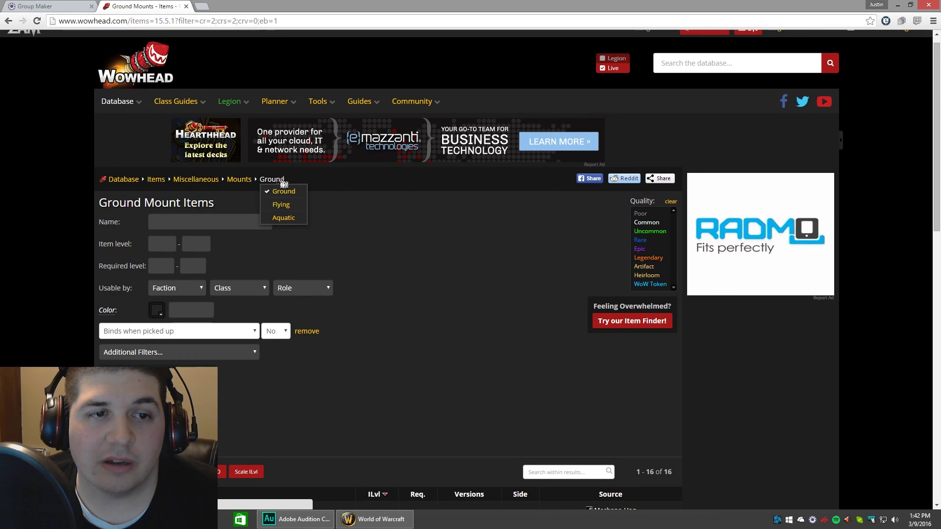
left_click(287, 208)
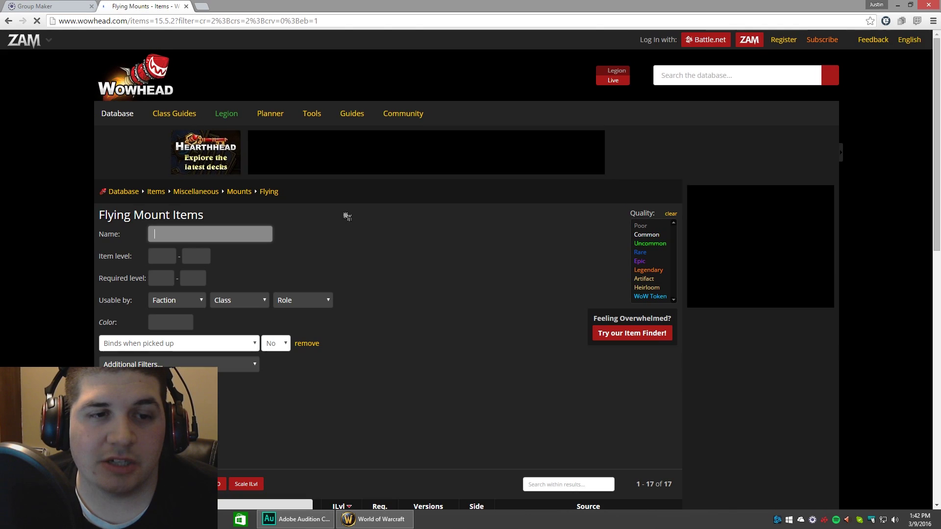
Step: Select and copy the 17-row Flying Mount Items table
scroll(391, 266, "down", 3)
scroll(410, 263, "down", 2)
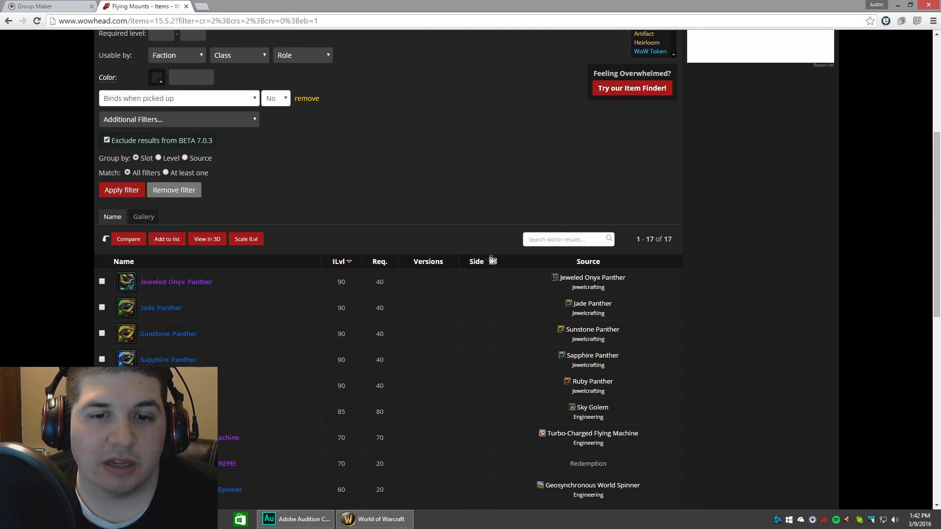
scroll(84, 267, "down", 6)
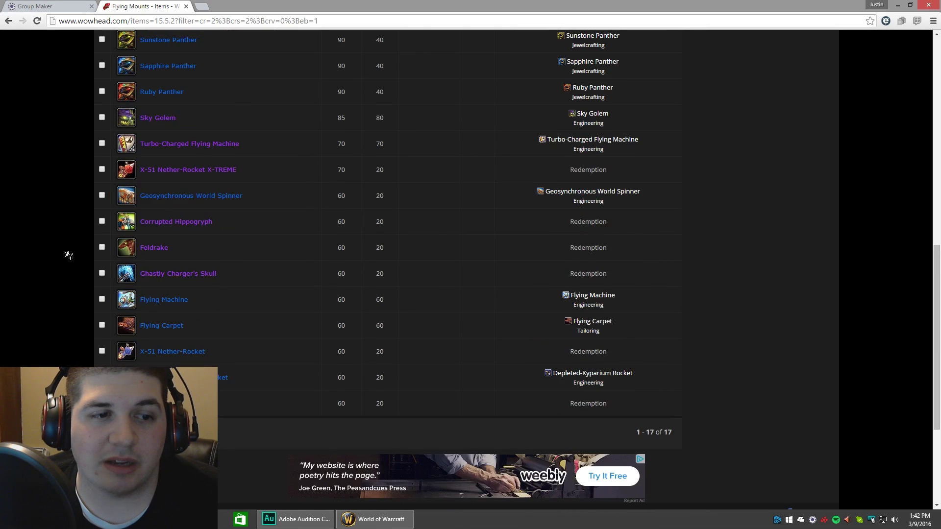
scroll(69, 255, "up", 4)
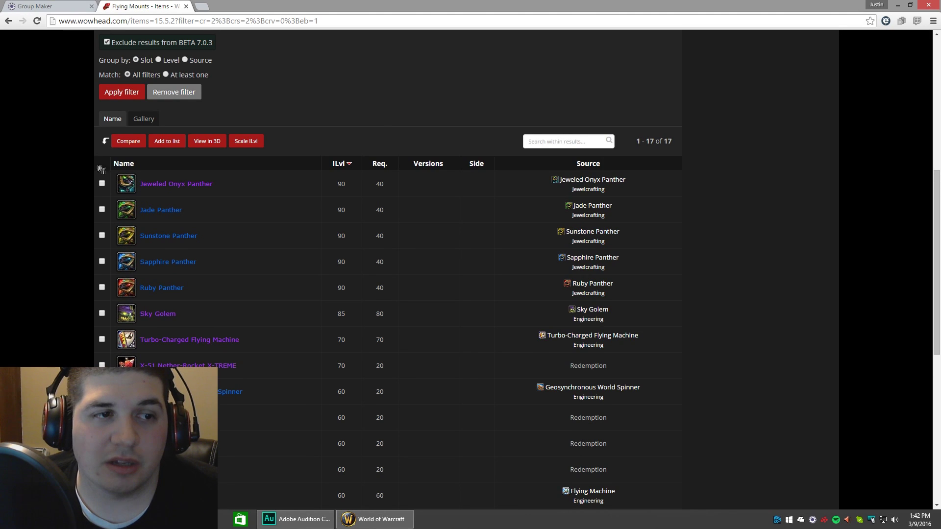
left_click_drag(101, 169, 689, 332)
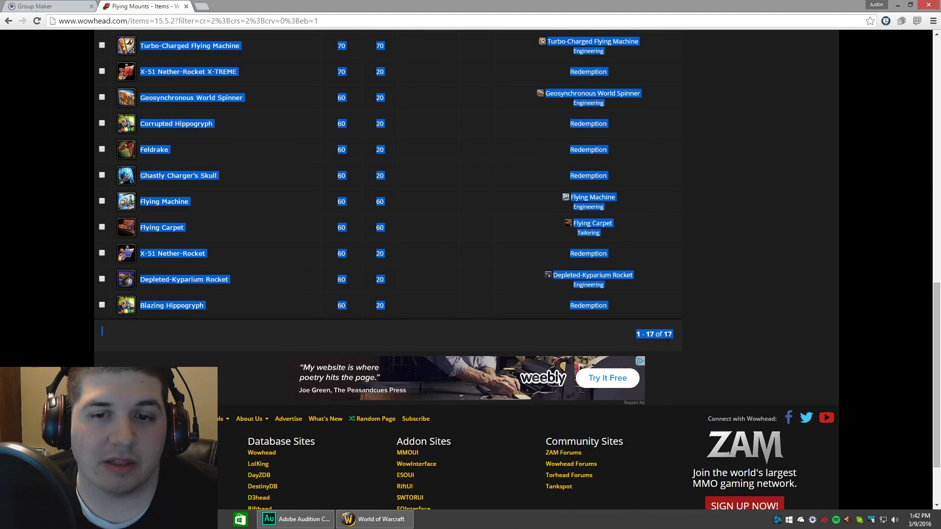
right_click(667, 339)
left_click(686, 345)
left_click(50, 7)
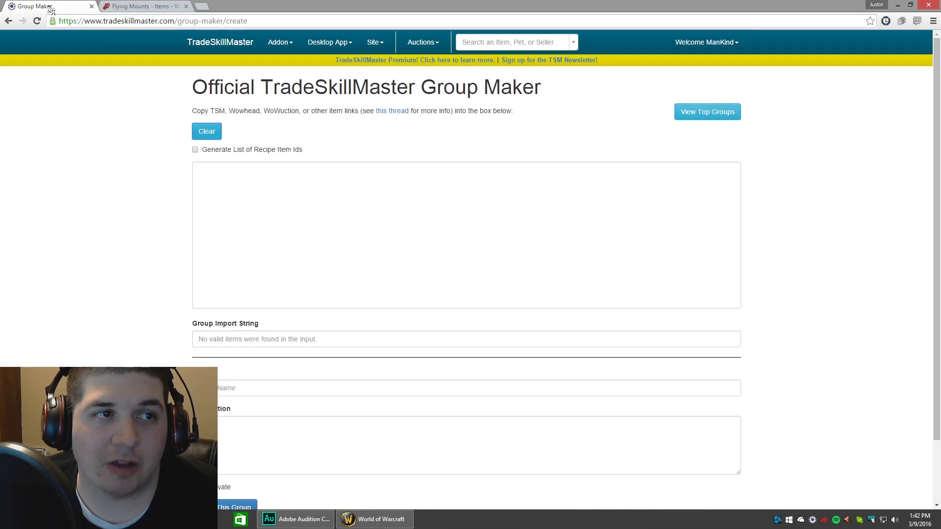
Step: Paste the flying mounts table into Group Maker and copy its 17-item import string
right_click(315, 225)
left_click(328, 277)
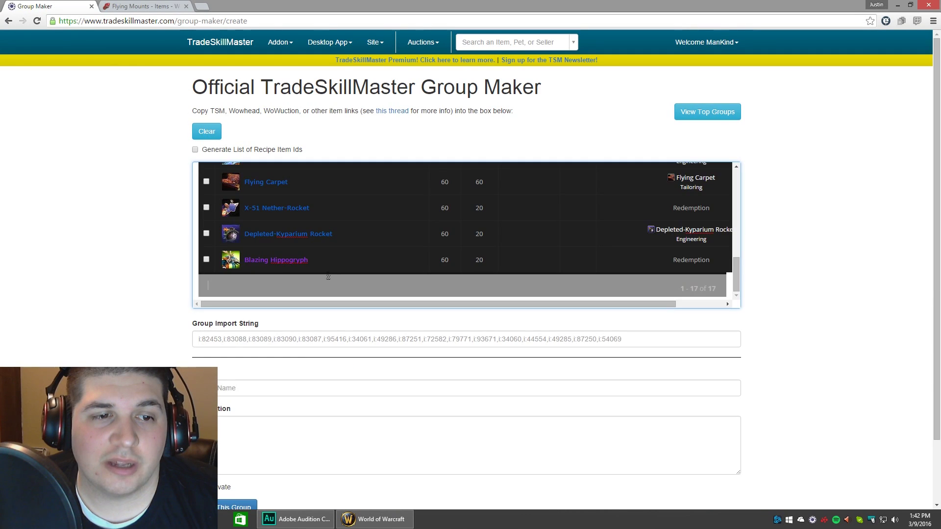
left_click(359, 333)
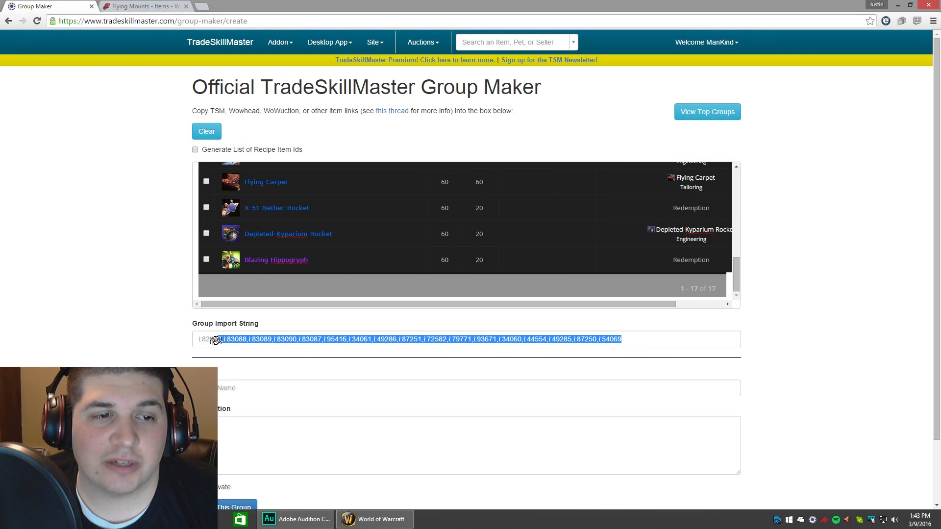
right_click(210, 340)
left_click(251, 353)
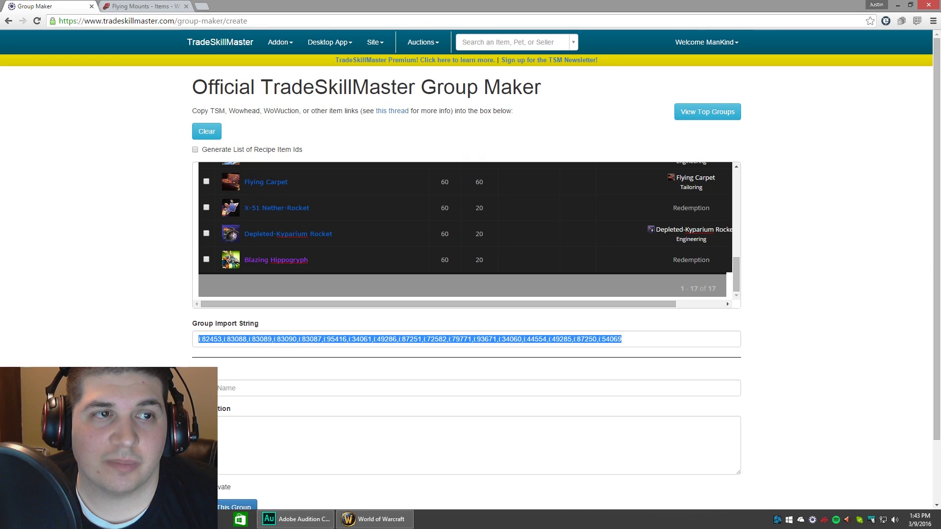
left_click(374, 519)
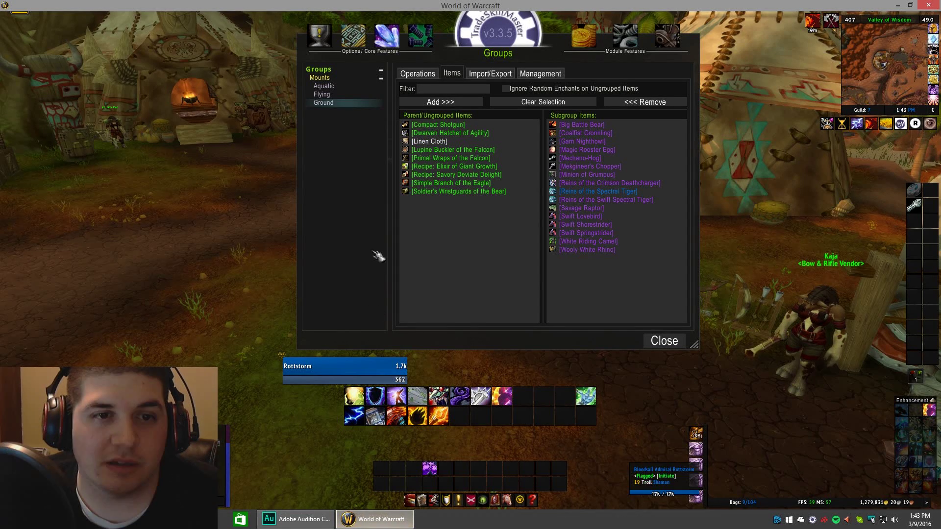
Step: Paste the copied flying mount ID string into the Flying subgroup's import, then clear Group Maker
left_click(333, 95)
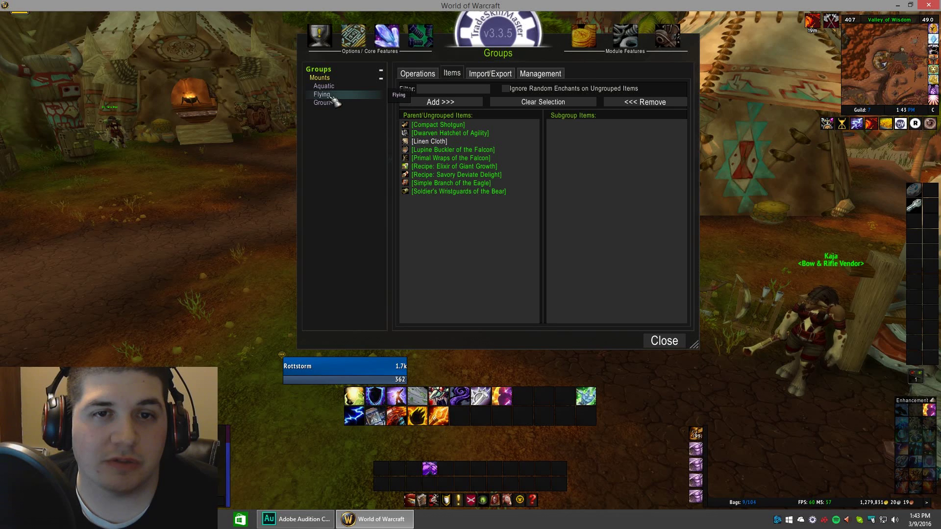
left_click(490, 75)
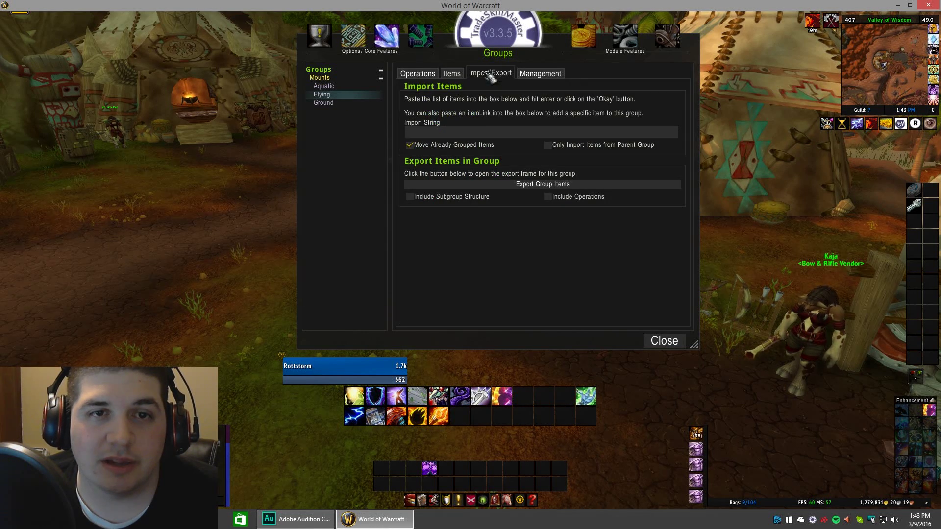
type(",i:87251,i:72582,i:79771,i:93671,i:34060,i:44554,i:49285,i:87250,i:54069")
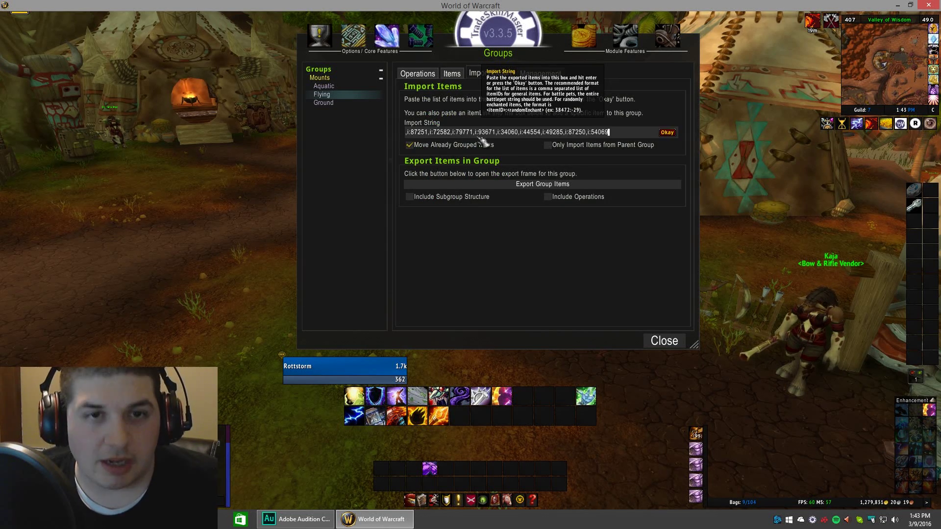
left_click(673, 135)
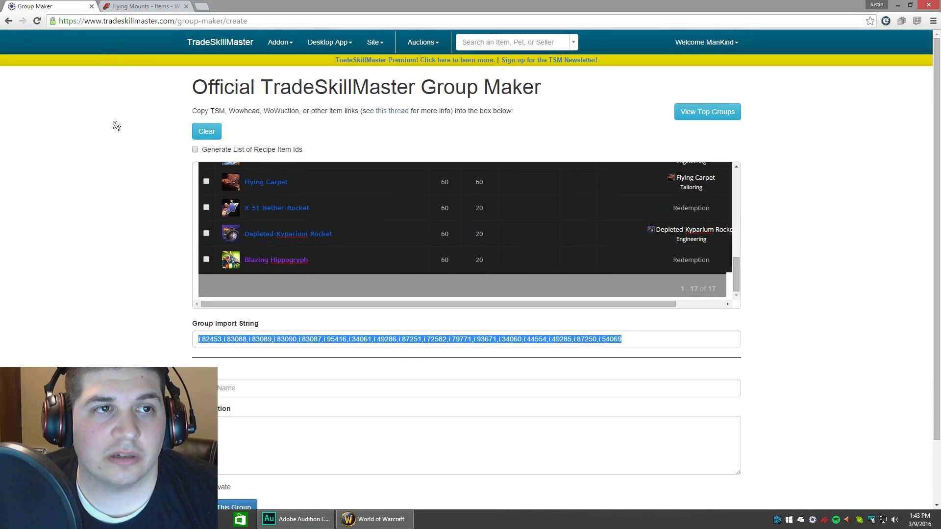
left_click(206, 131)
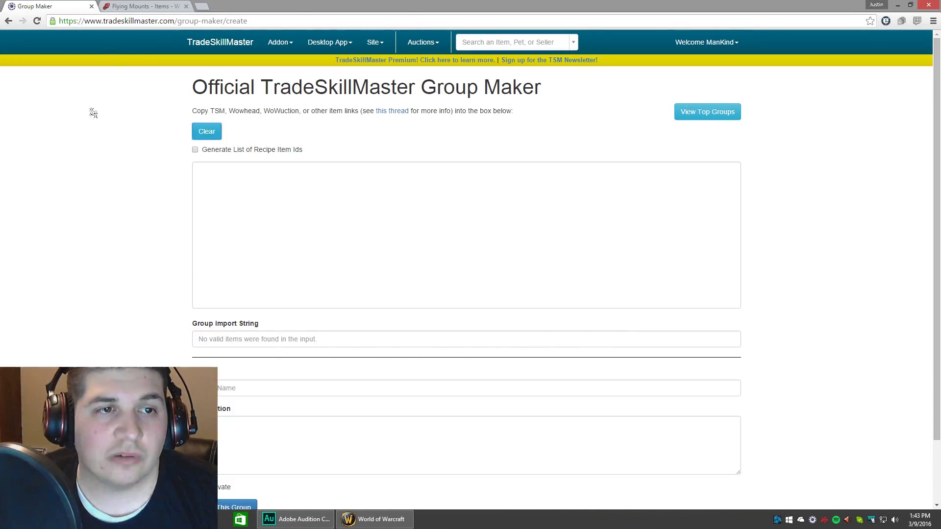
Step: In Wowhead, switch the mount list to Aquatic and open the Reins of Poseidus item page
left_click(133, 6)
scroll(59, 204, "up", 9)
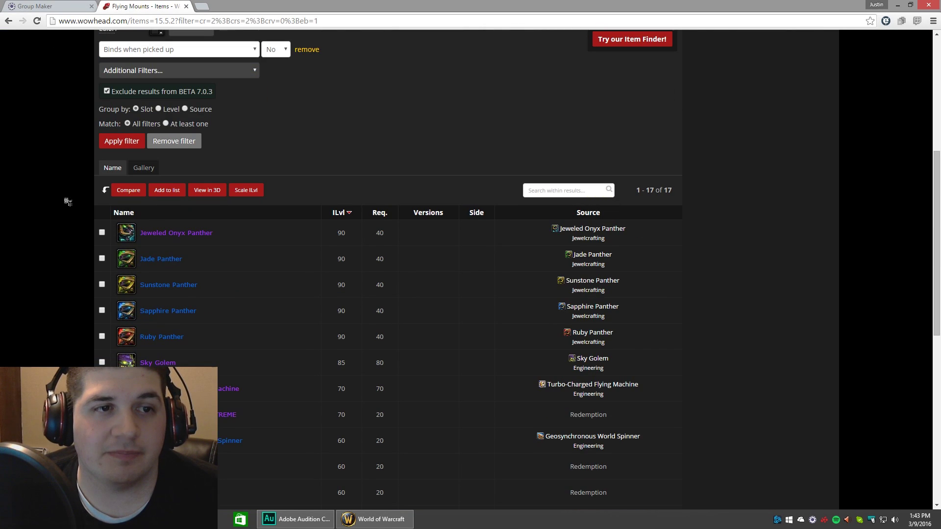
scroll(67, 203, "up", 4)
mouse_move(277, 200)
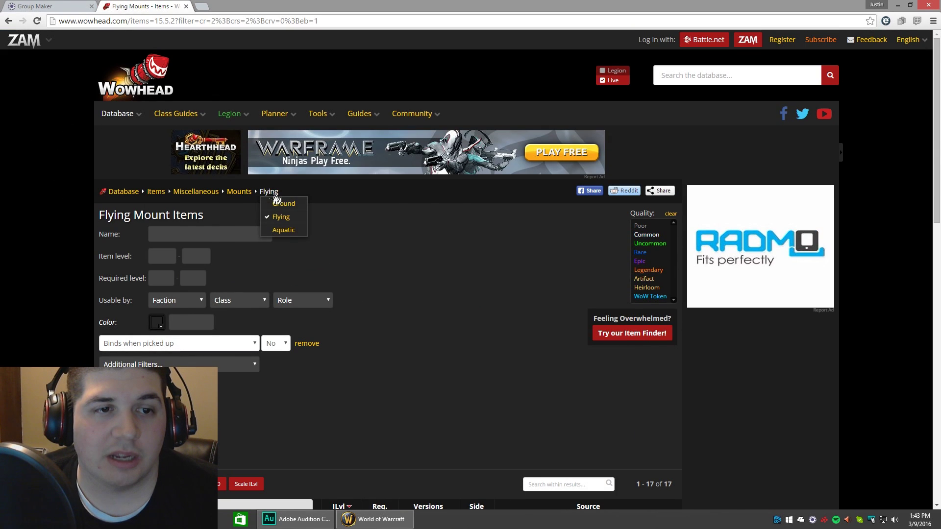
left_click(285, 228)
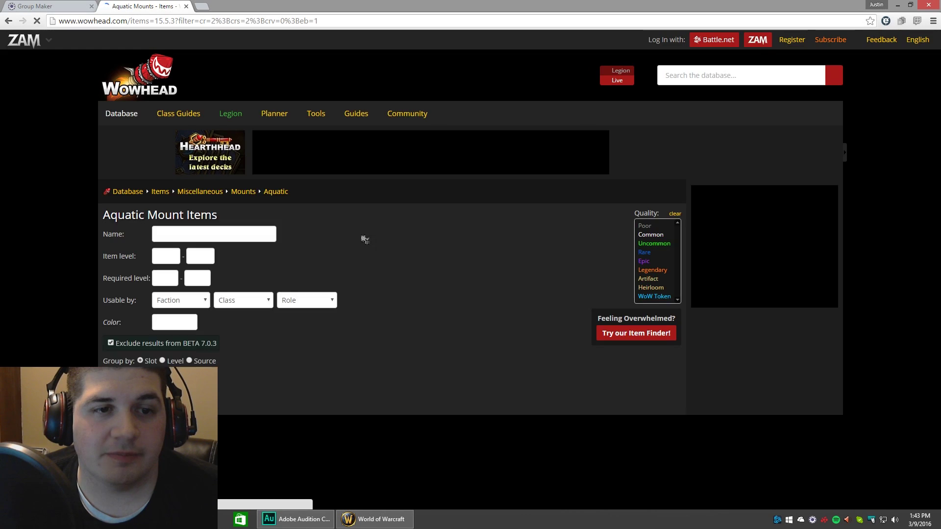
scroll(366, 239, "down", 4)
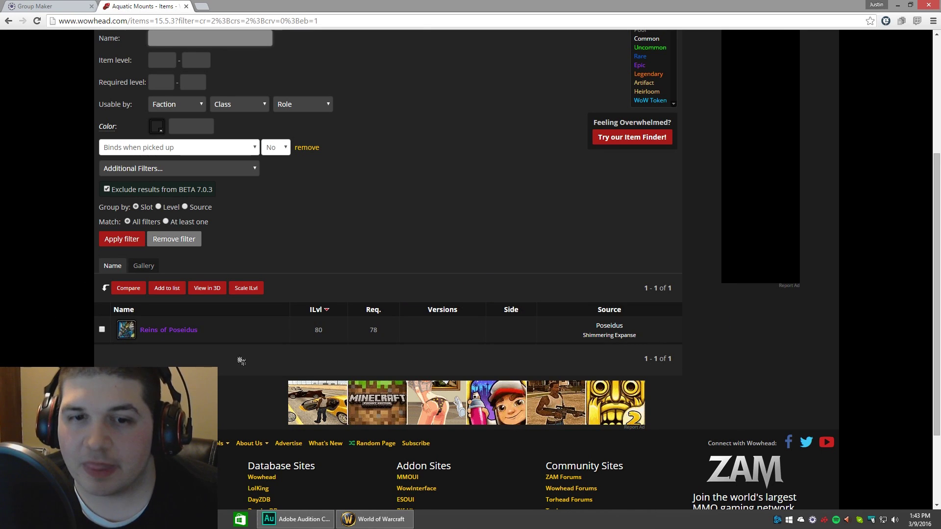
left_click(159, 331)
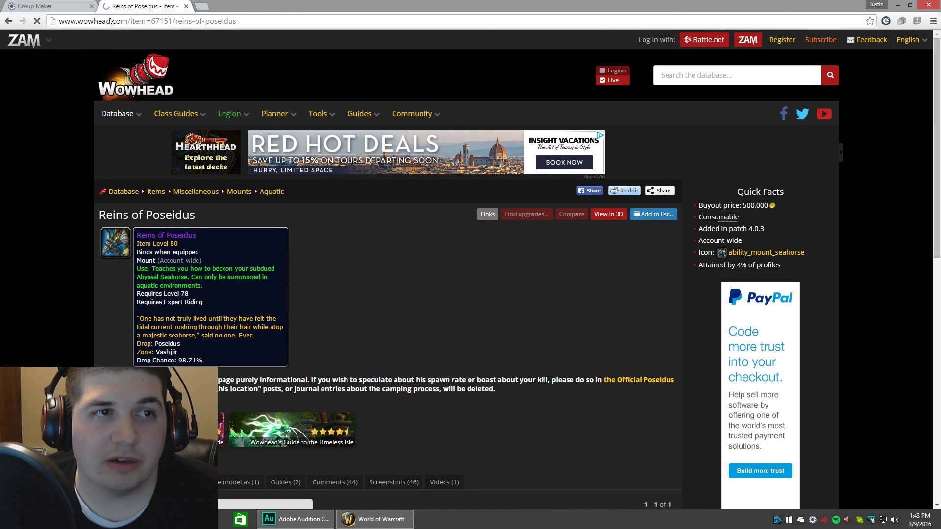
Step: Copy item ID 67151 from the page's URL and return to the game
left_click(172, 21)
left_click(153, 21)
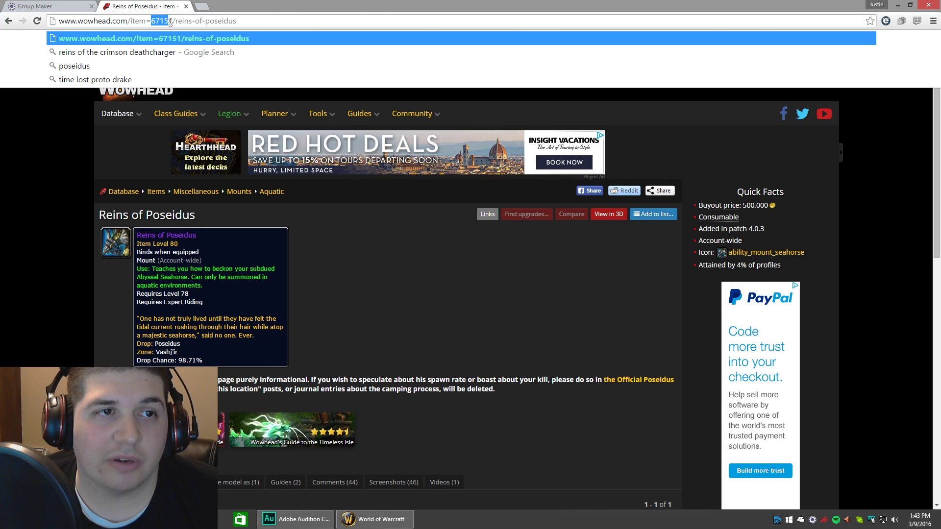
right_click(173, 21)
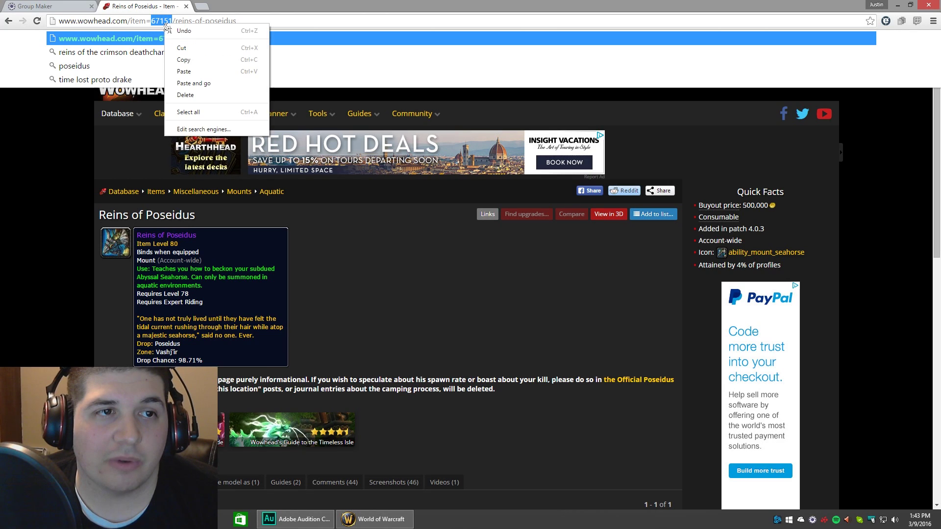
left_click(186, 58)
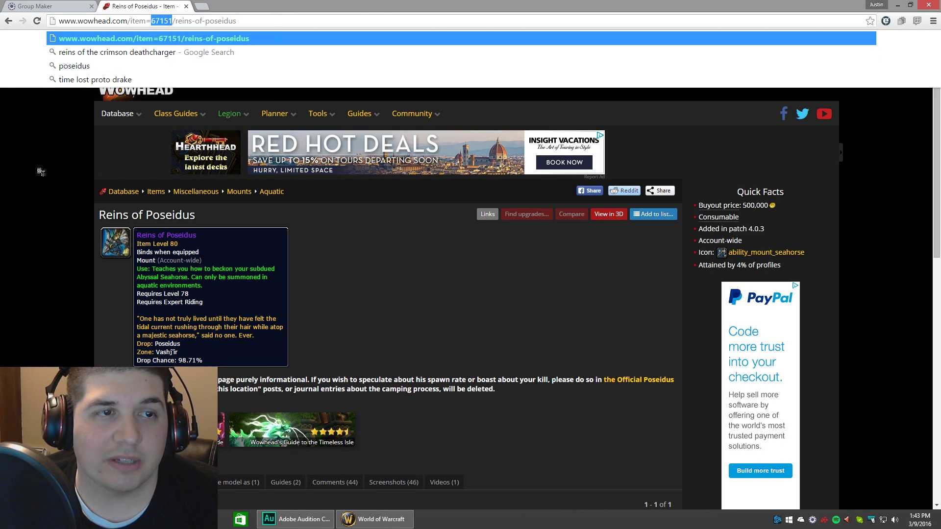
left_click(375, 518)
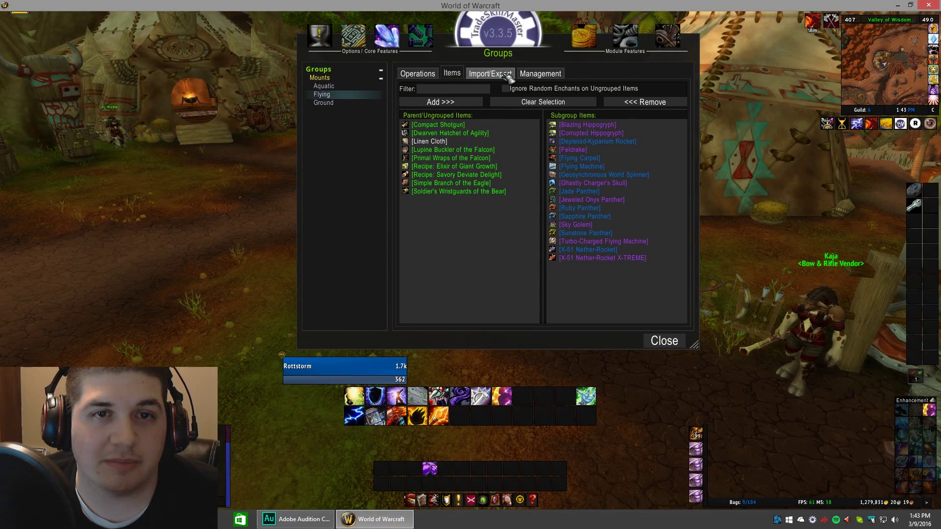
Step: Import item 67151 (Reins of Poseidus) into the Aquatic subgroup, then view the whole Mounts group
left_click(323, 86)
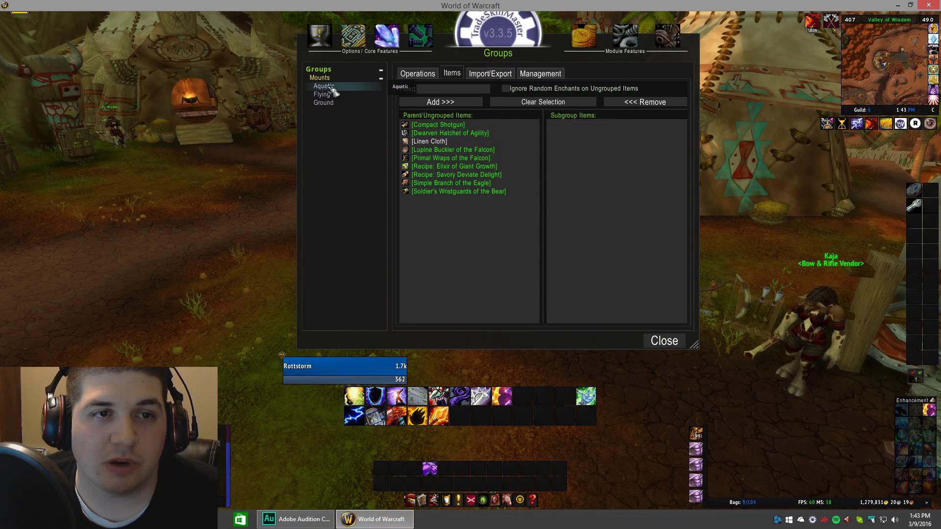
left_click(490, 74)
left_click(490, 132)
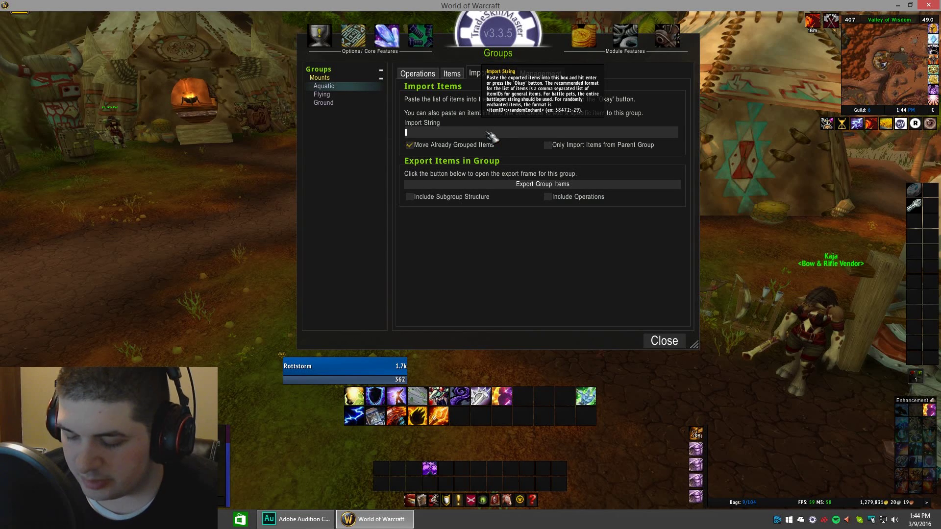
type("67151")
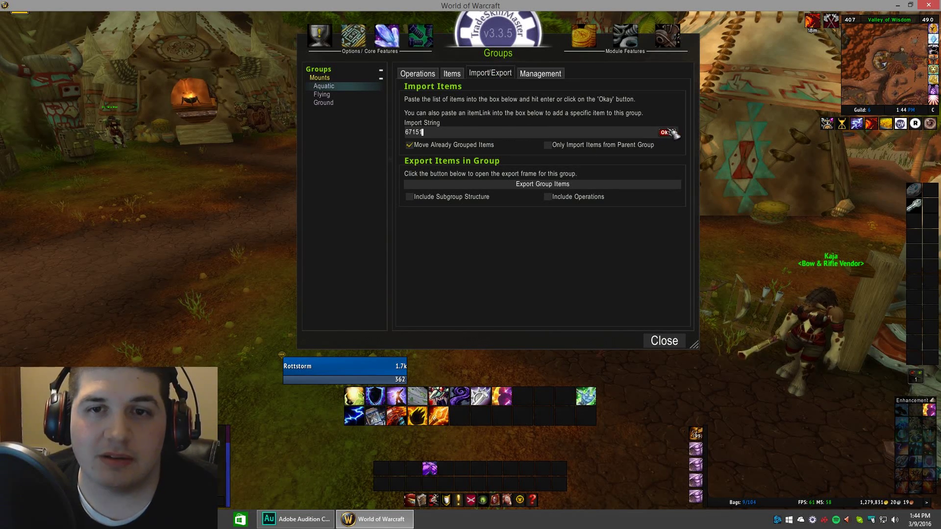
left_click(667, 132)
mouse_move(571, 129)
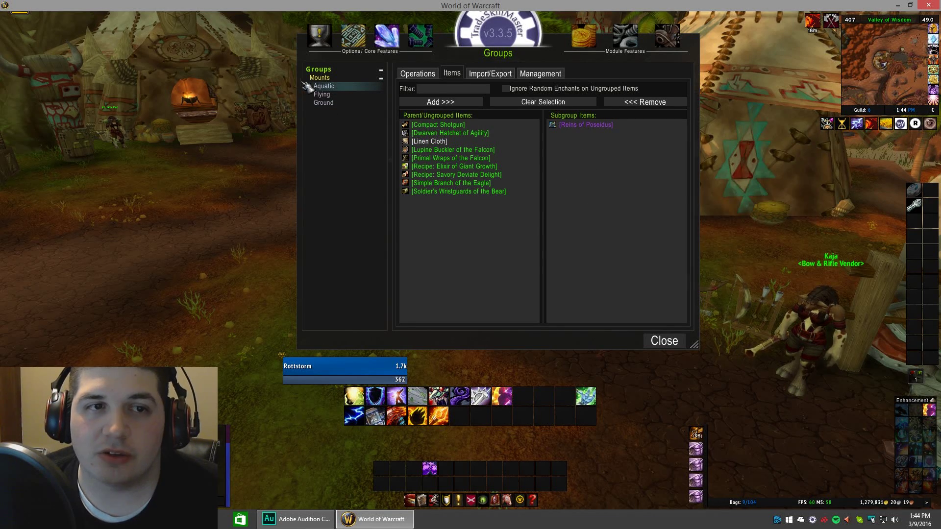
left_click(320, 77)
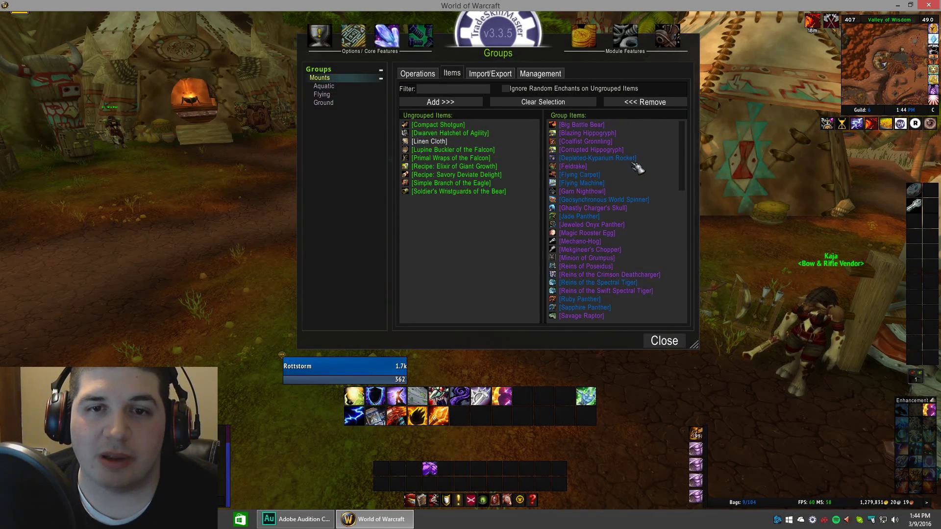
Step: Review the Mounts group's Operations tab, leaving Auctioning unassigned, and close the Groups window
left_click(426, 75)
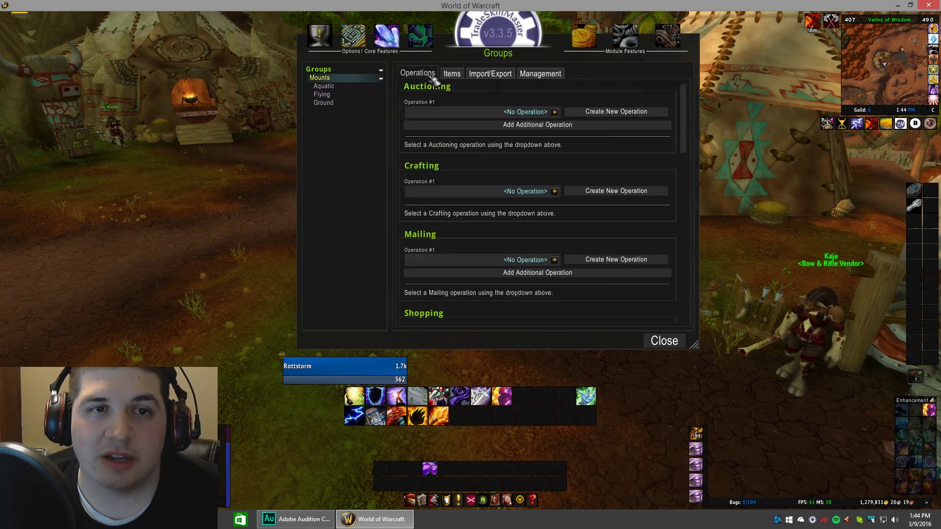
left_click(555, 113)
left_click(555, 112)
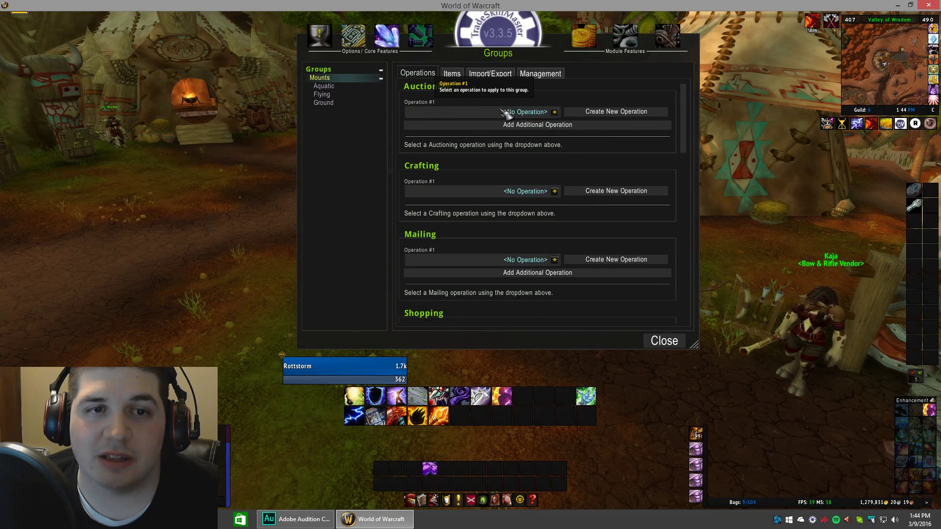
scroll(533, 200, "down", 3)
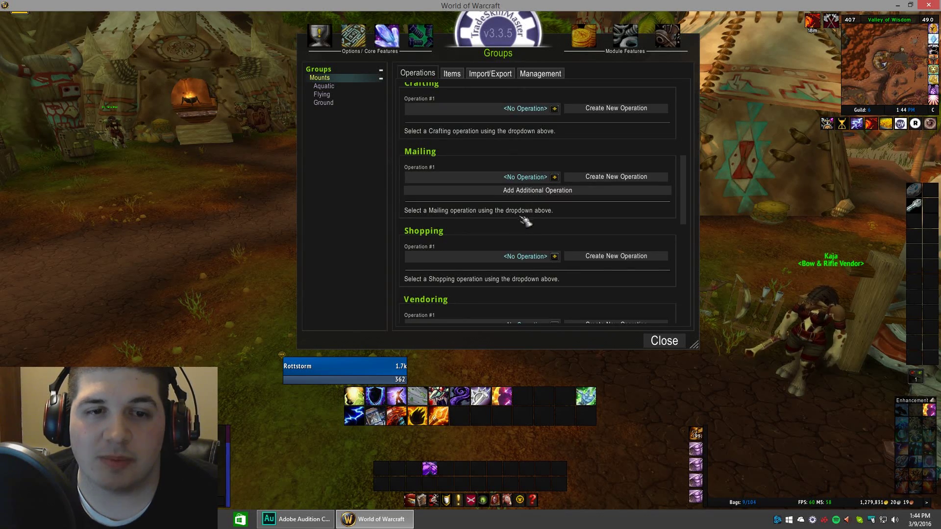
scroll(527, 220, "up", 3)
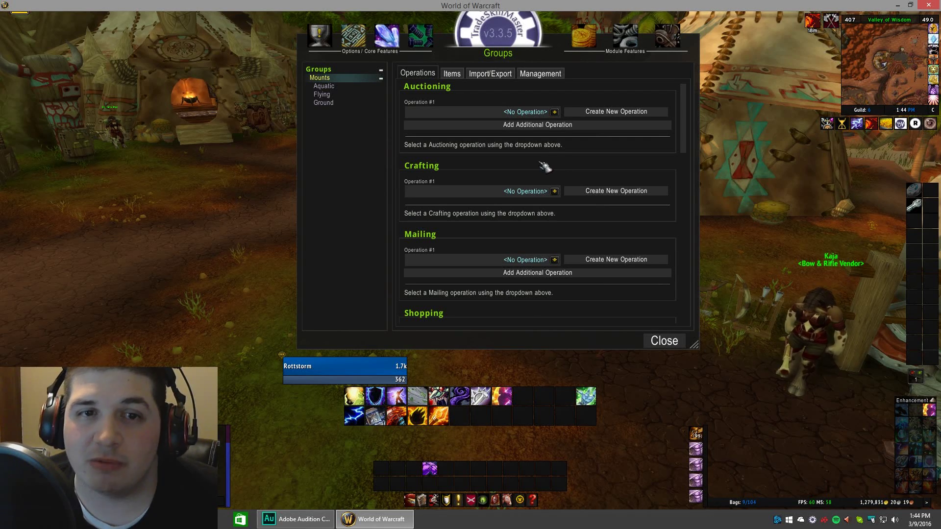
left_click(664, 341)
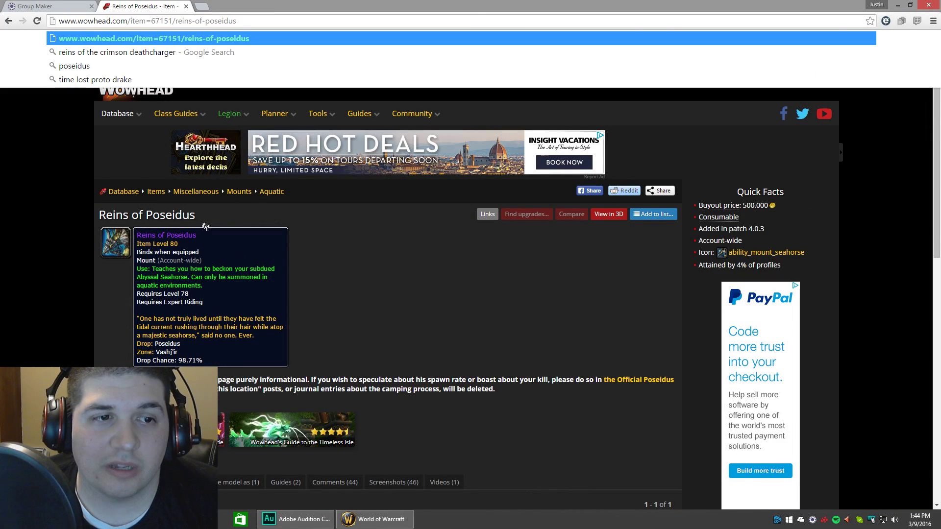
Step: Browse Wowhead's Database menu, then bring World of Warcraft back to the front from the taskbar
mouse_move(118, 122)
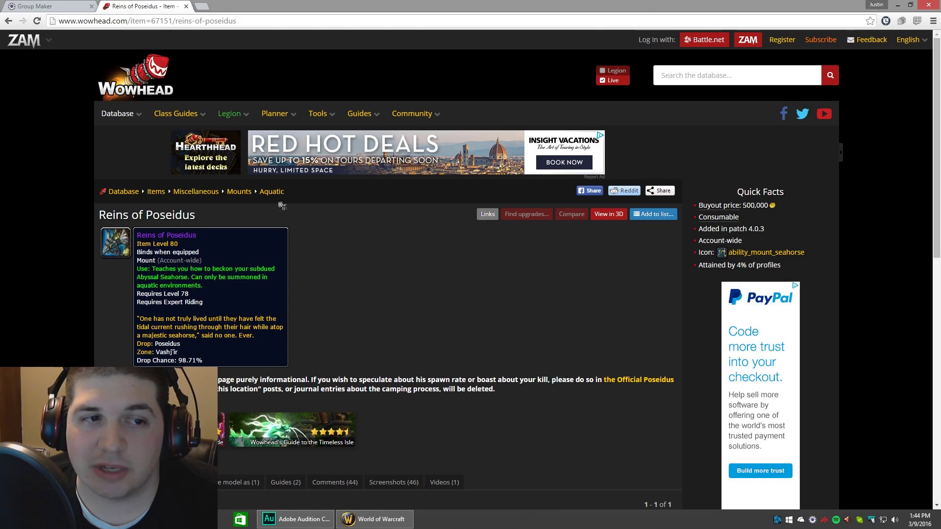
mouse_move(126, 159)
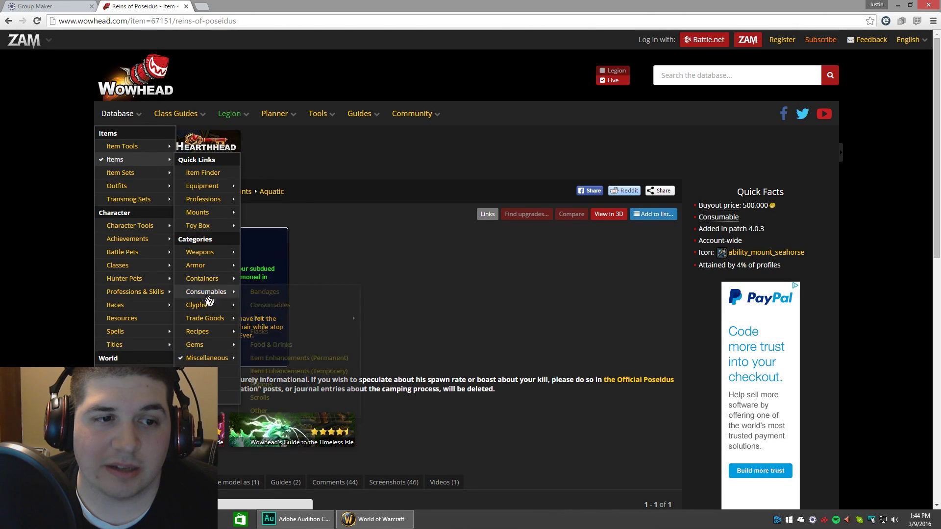
mouse_move(214, 206)
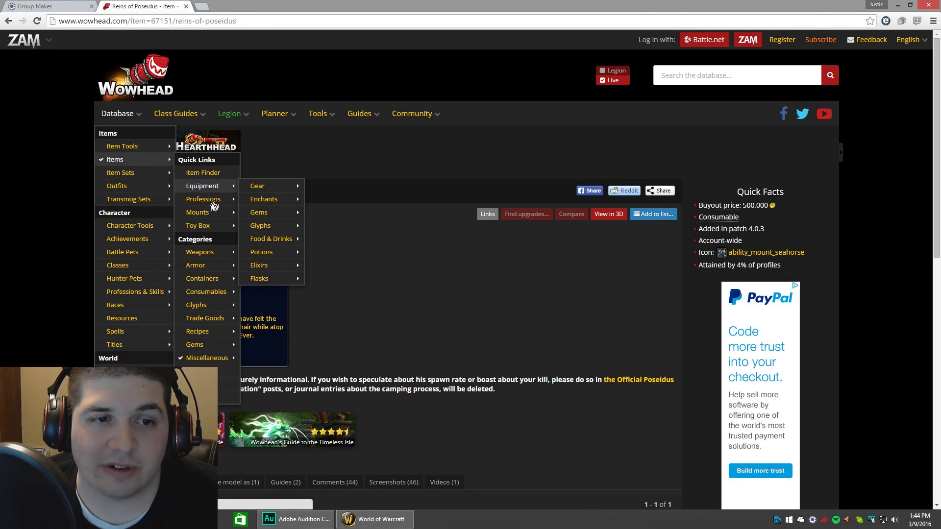
left_click(391, 525)
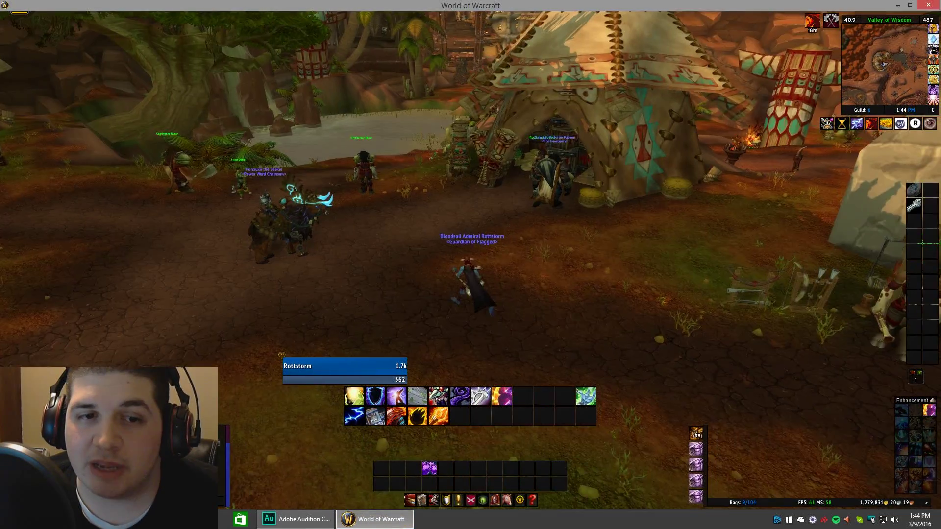
Step: Run the character forward with W and A until it stands at the auction house tent
key("w")
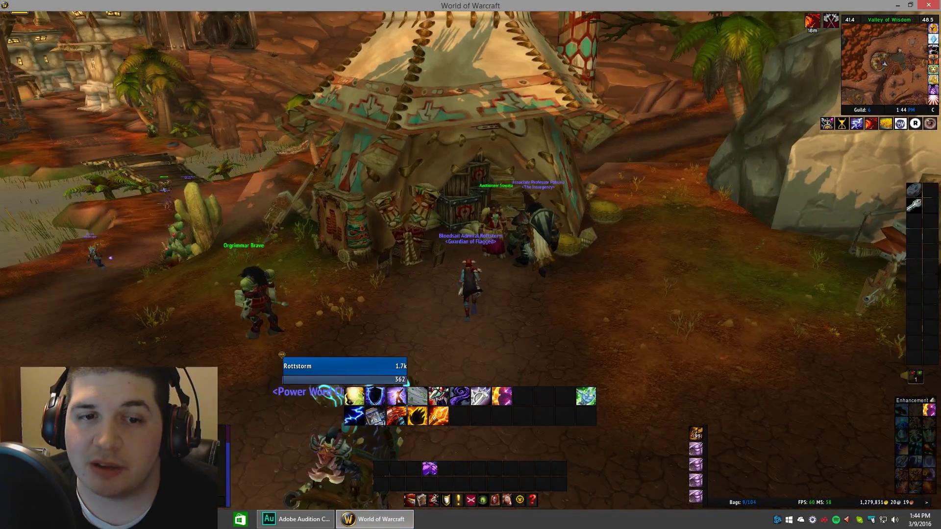
key("a")
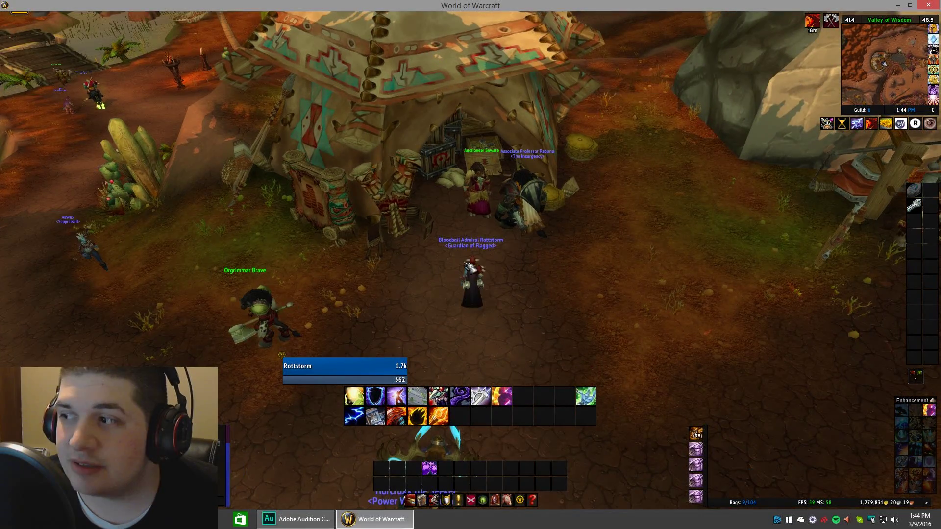